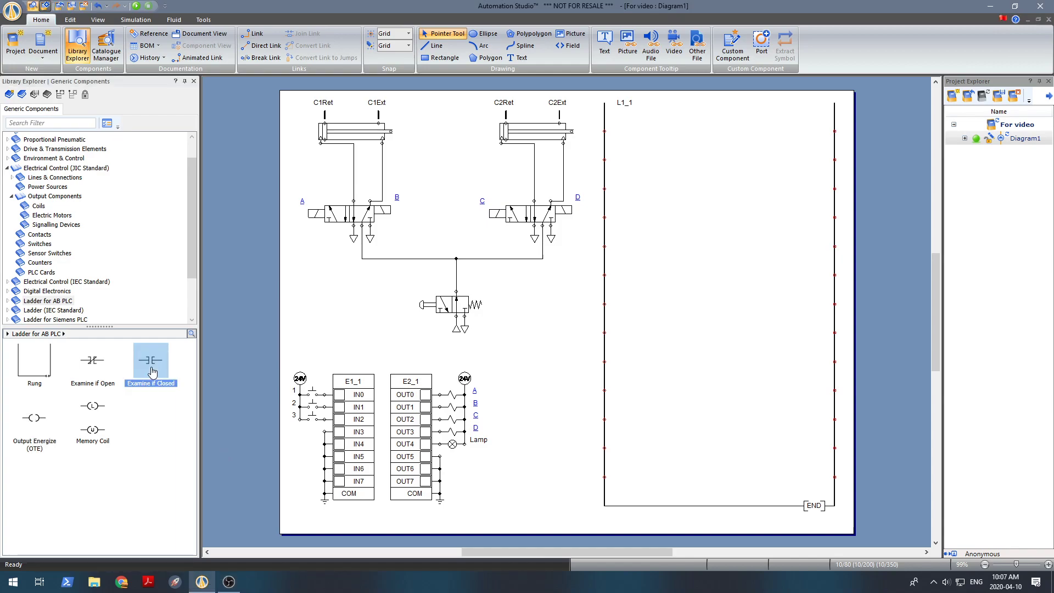
Place an Examine if Closed contact at the start of the first rung and assign it to input variable IN0
left_click_drag(152, 373, 622, 133)
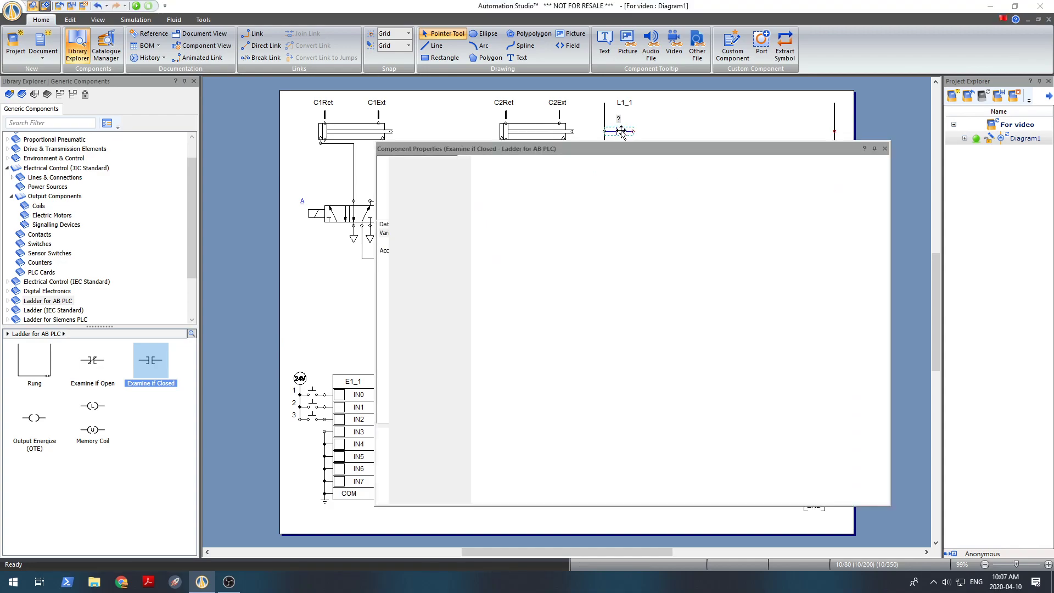
left_click_drag(635, 153, 684, 142)
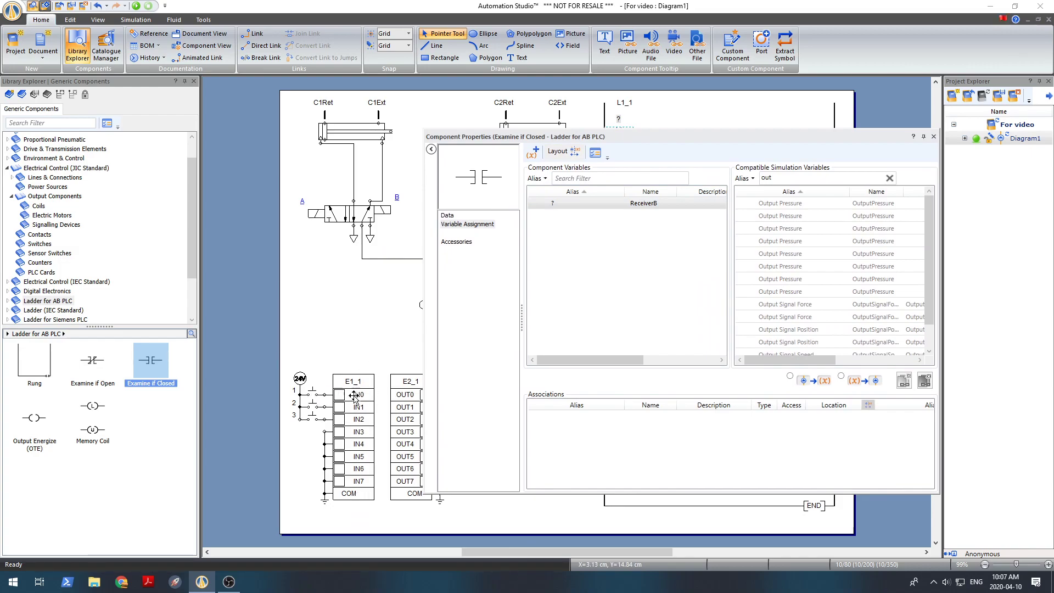
double_click(765, 178)
type("in")
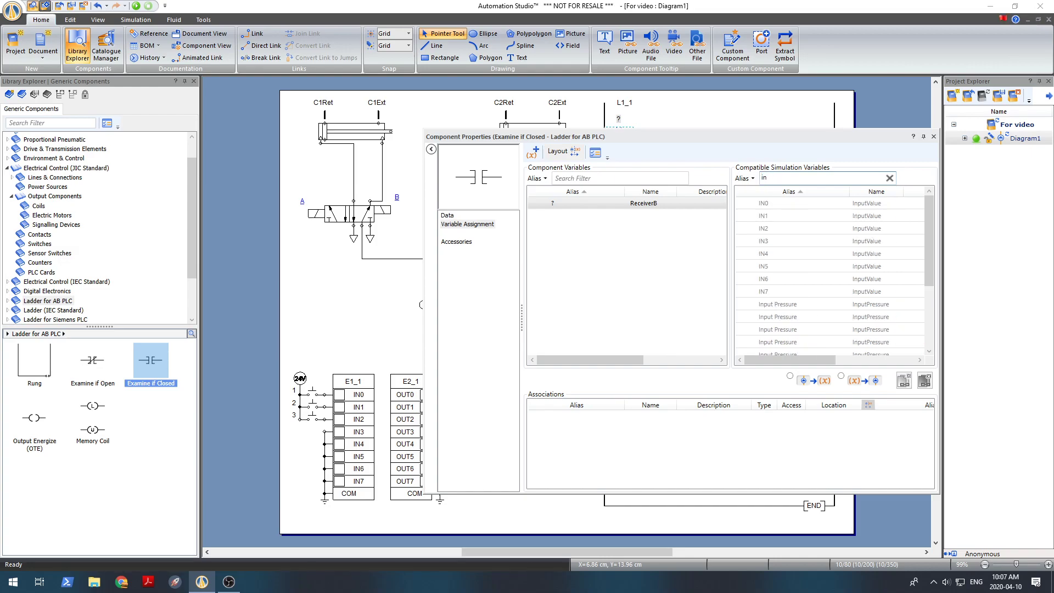
double_click(770, 203)
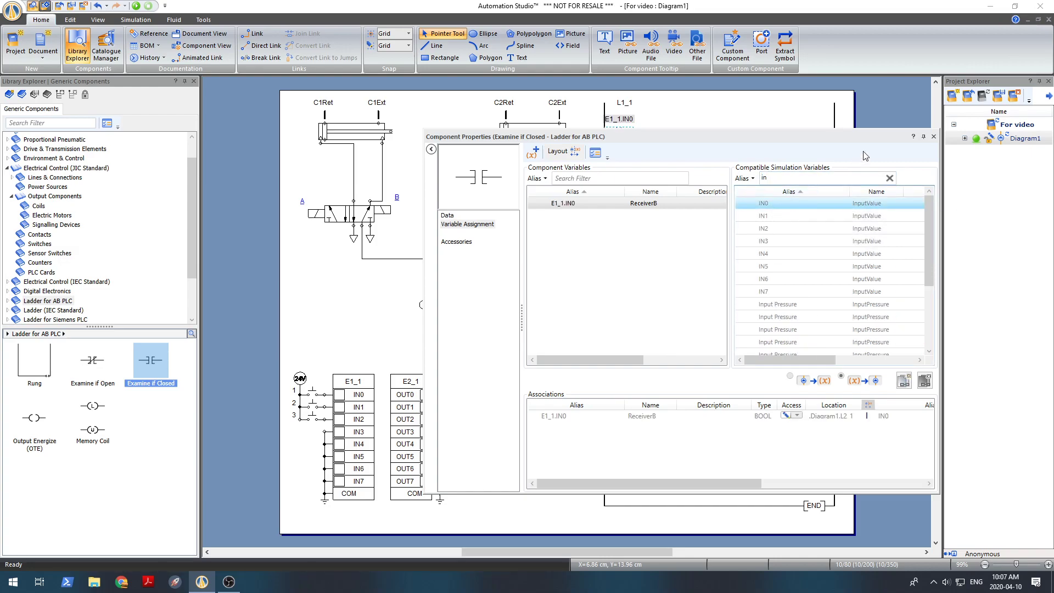
left_click_drag(881, 141, 684, 170)
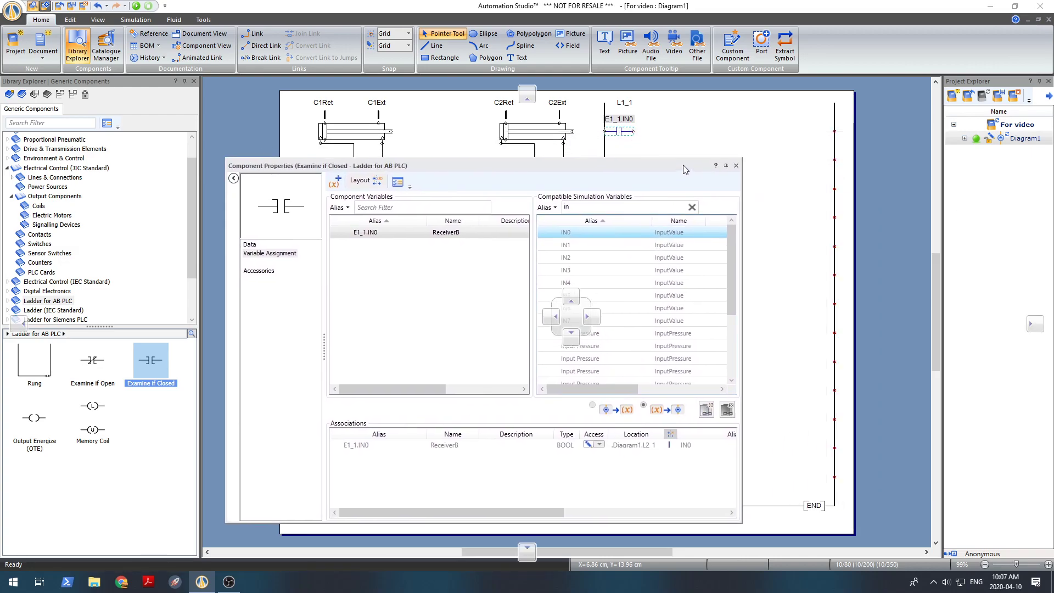
left_click(736, 166)
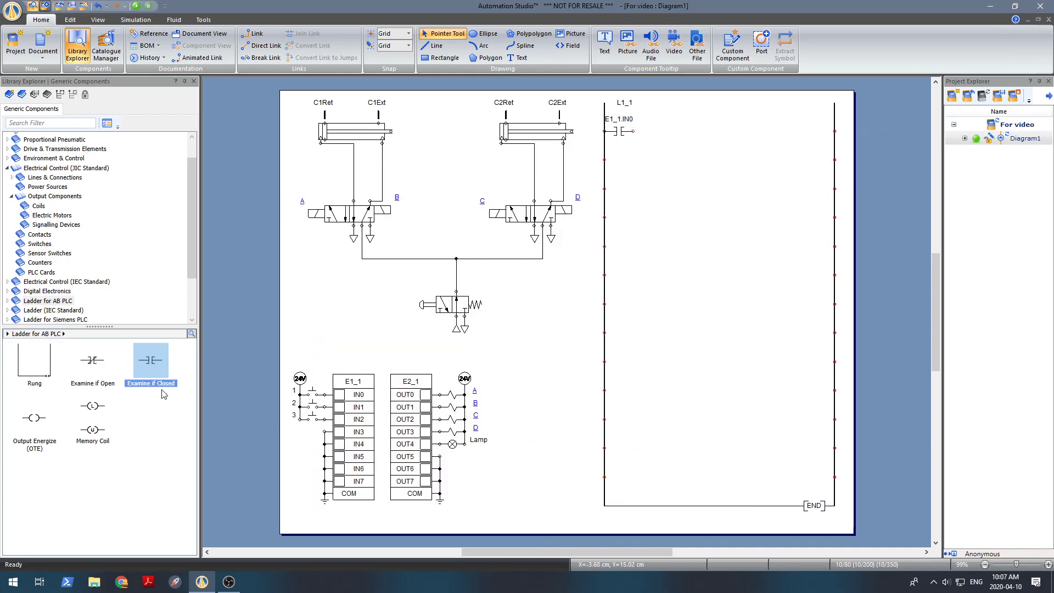
Add a Count UP (CTU) counter to the first rung and wire it between the IN0 contact and the right rail
double_click(52, 301)
scroll(113, 274, "down", 2)
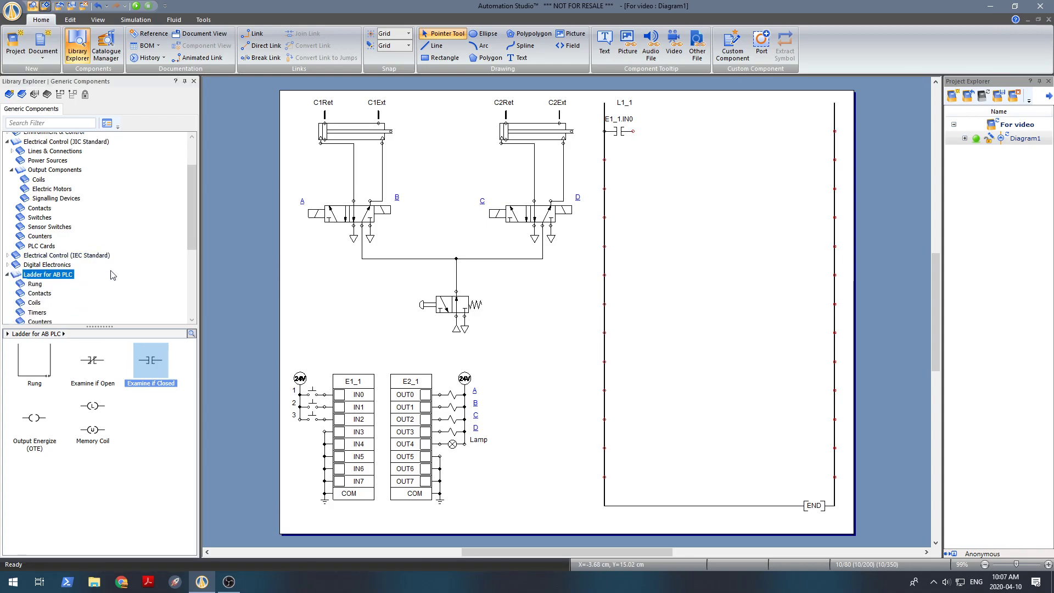
scroll(113, 275, "down", 1)
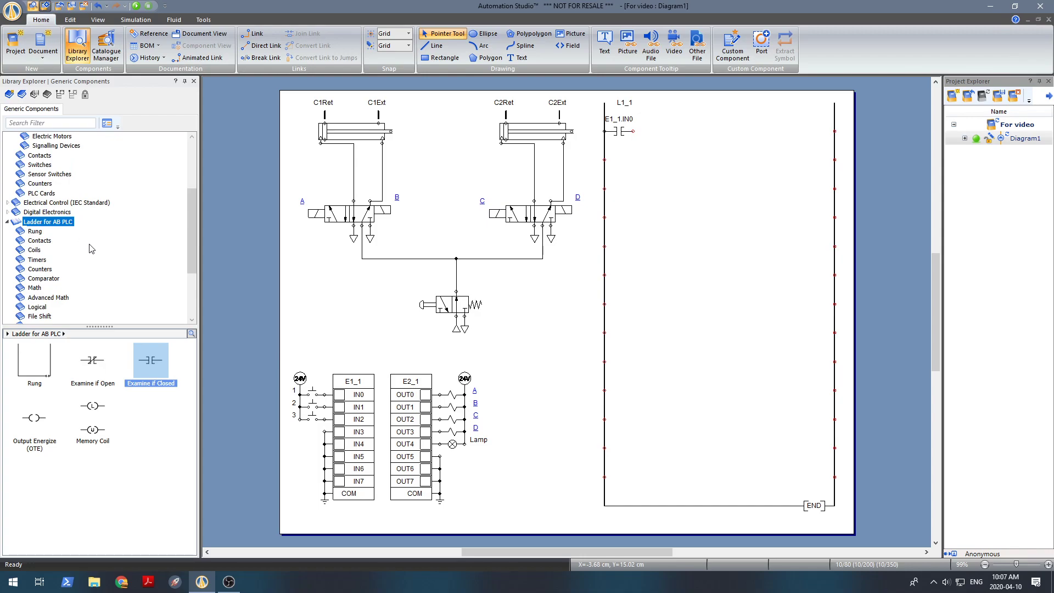
scroll(88, 258, "down", 1)
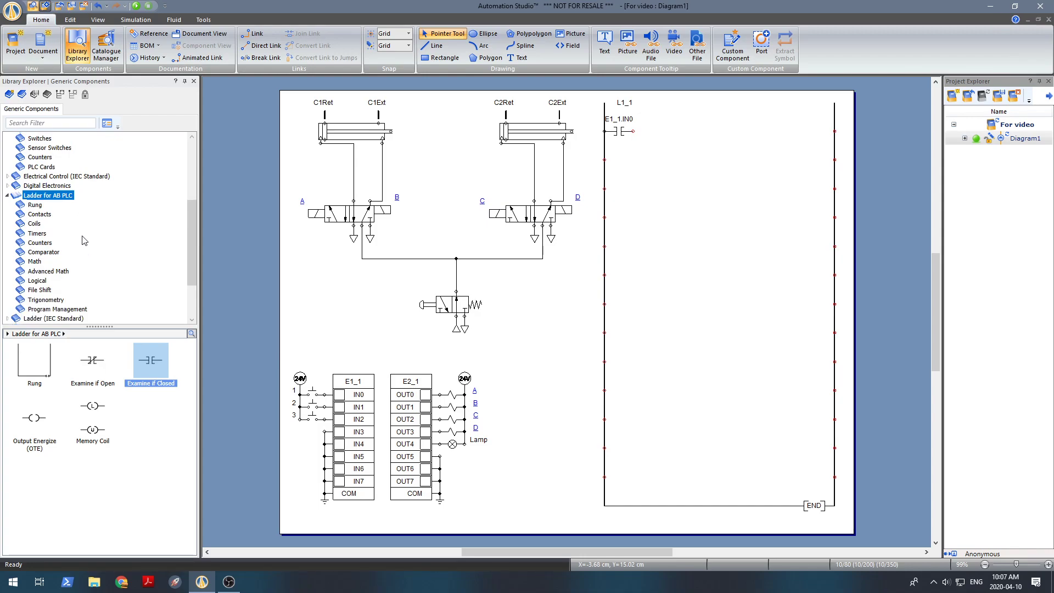
left_click(39, 242)
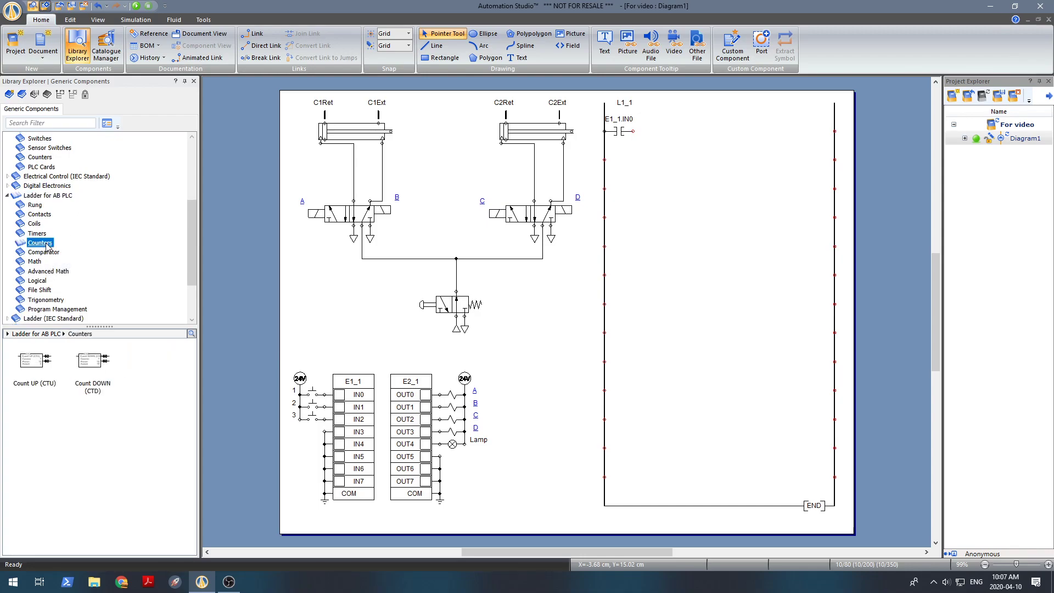
left_click(33, 368)
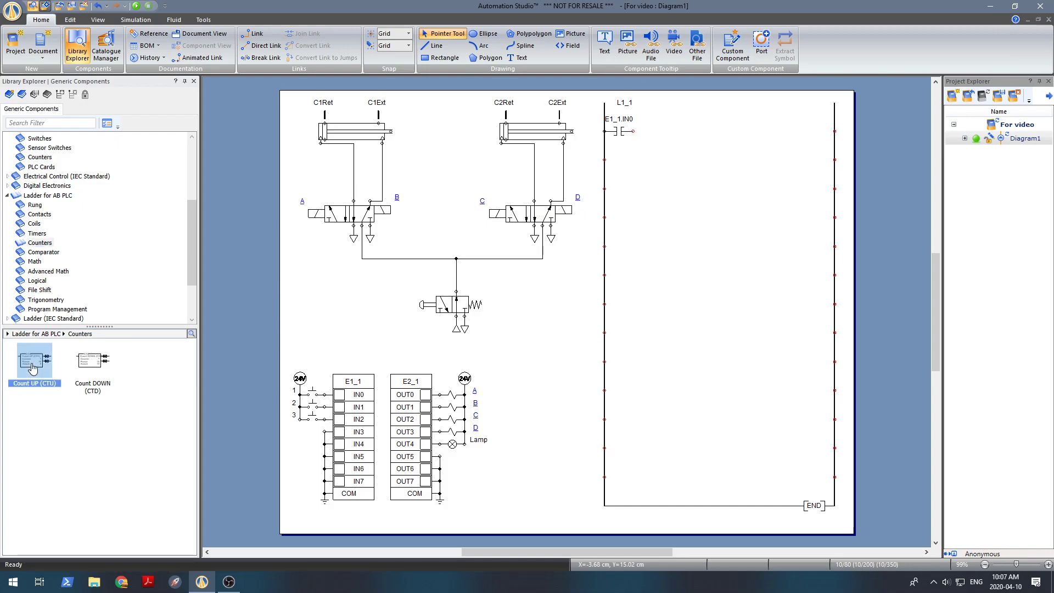
left_click_drag(33, 368, 747, 128)
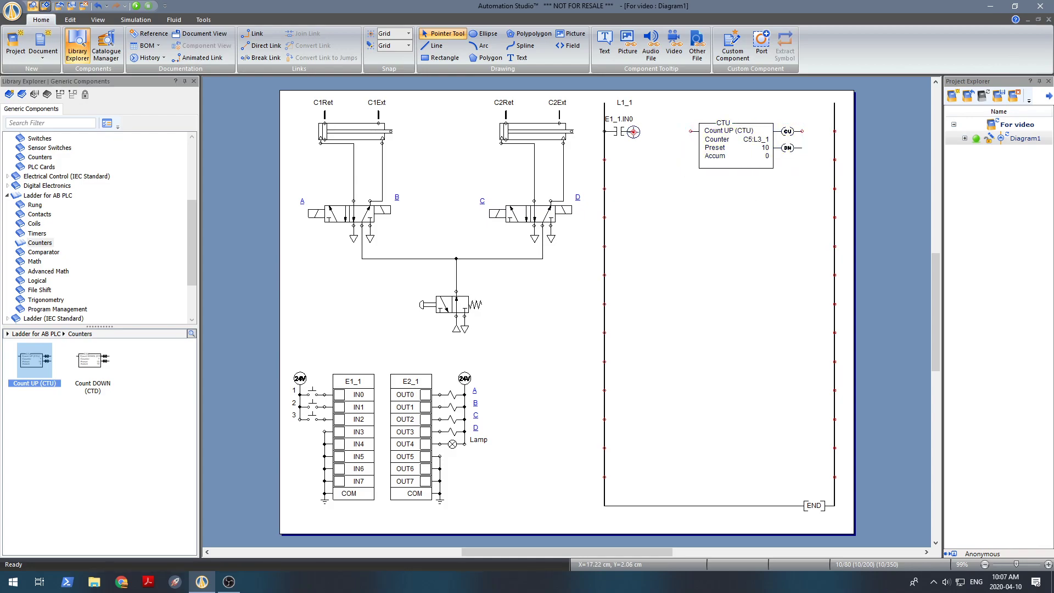
left_click_drag(633, 132, 692, 132)
left_click_drag(802, 130, 829, 132)
Set the Count UP counter's preset (PRE) to 2
double_click(766, 148)
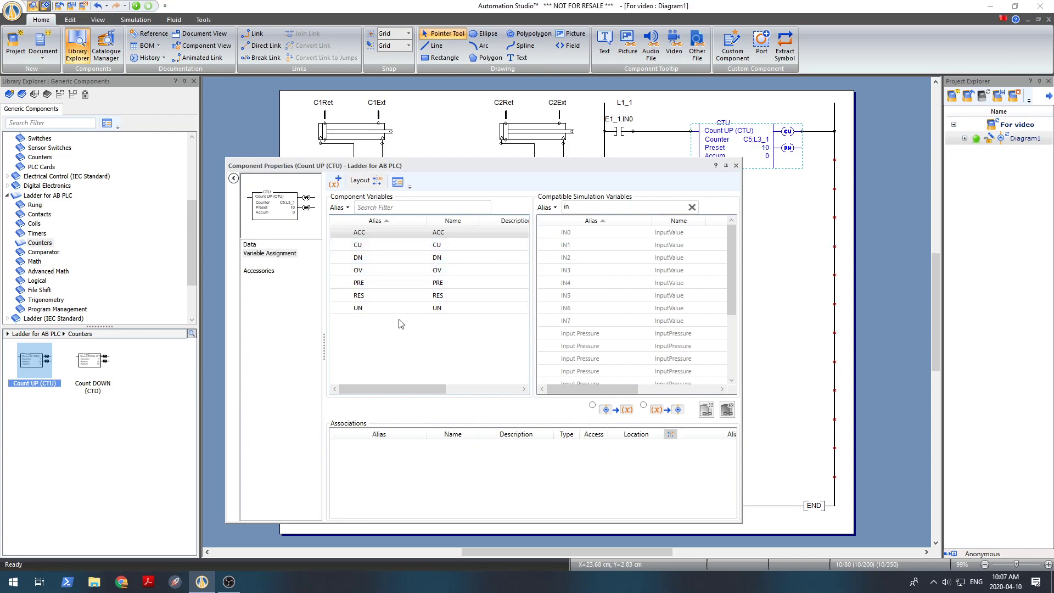
left_click(254, 247)
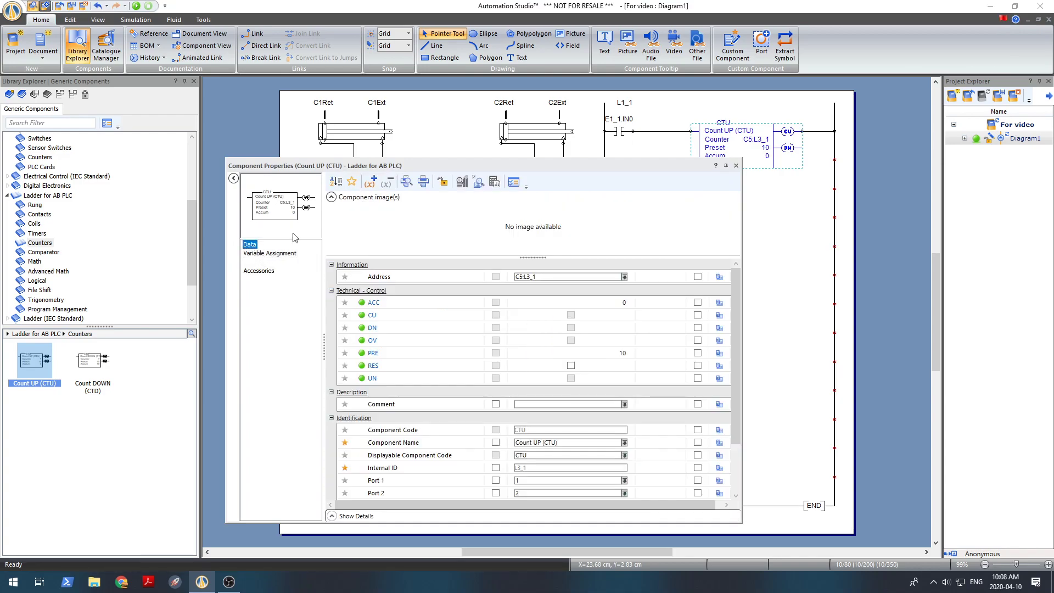
left_click(352, 181)
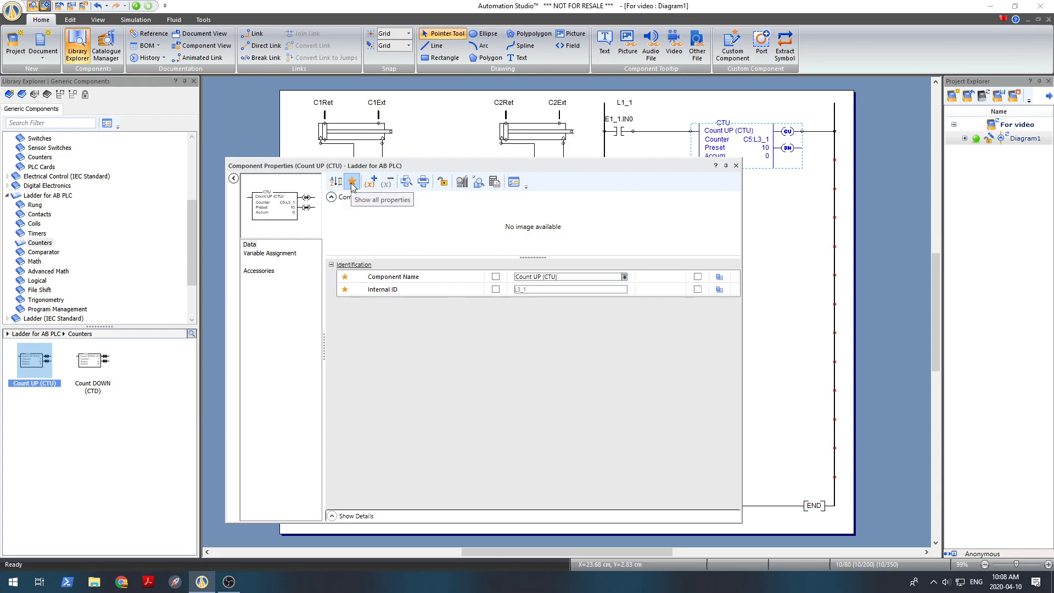
left_click(351, 183)
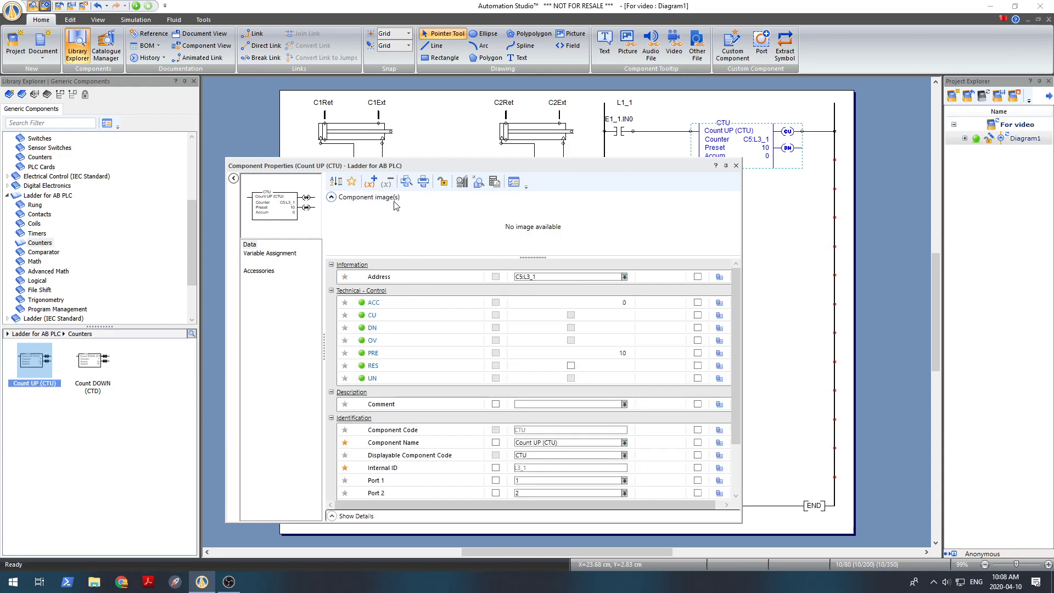
left_click(635, 353)
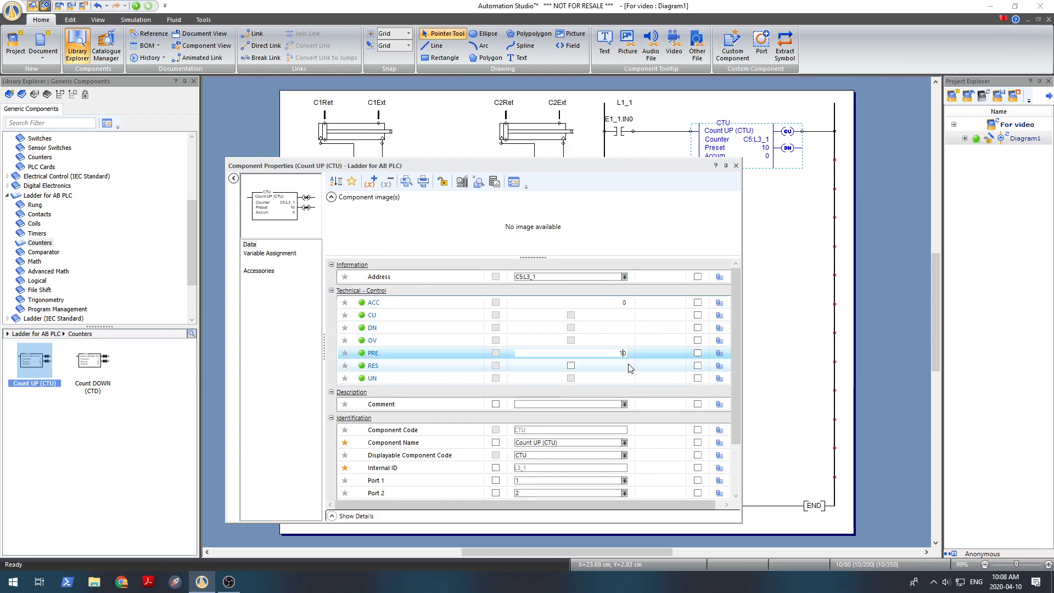
key("BackSpace")
key("BackSpace")
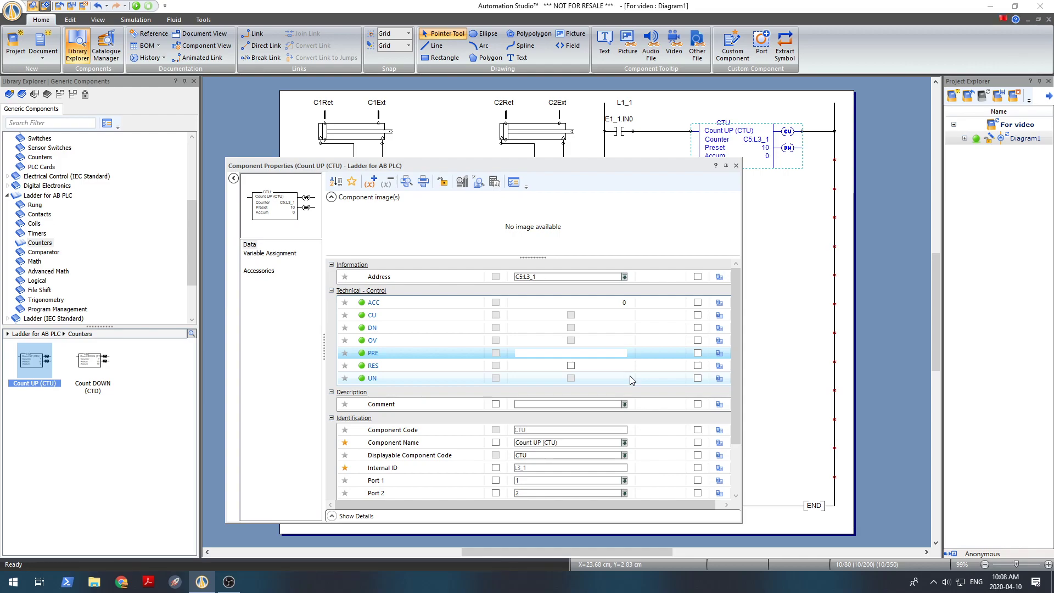
type("2")
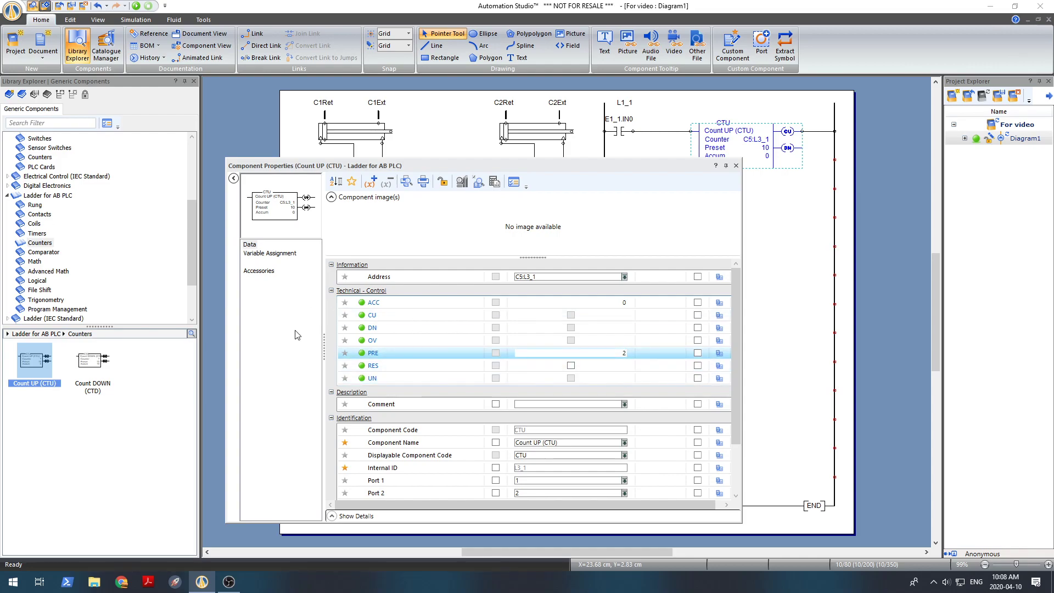
left_click(736, 166)
left_click(732, 196)
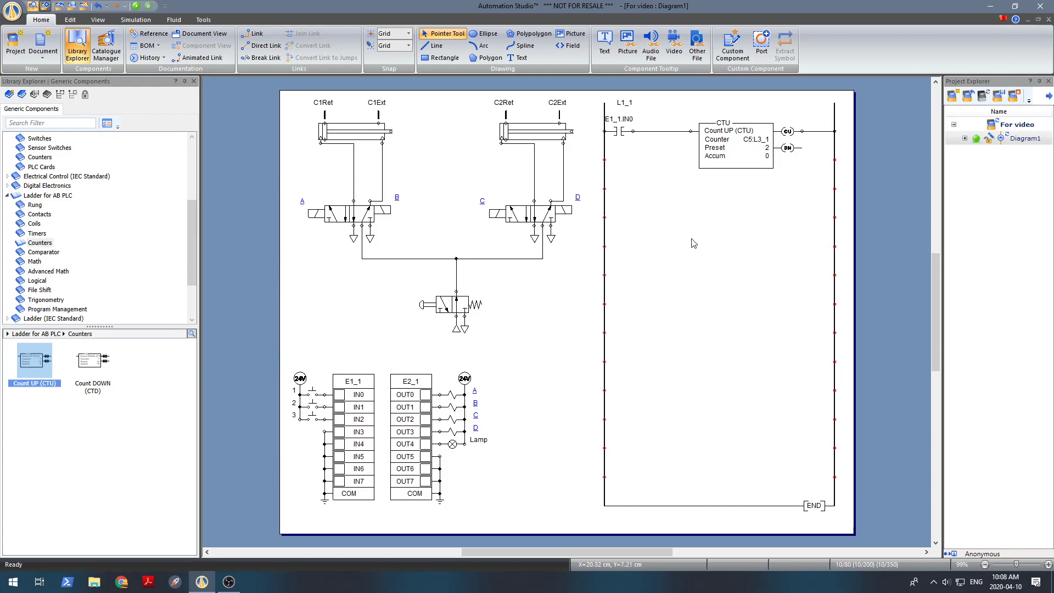
Place an Output Energize (OTE) coil on the right rail below the counter with the alias 123
left_click(35, 206)
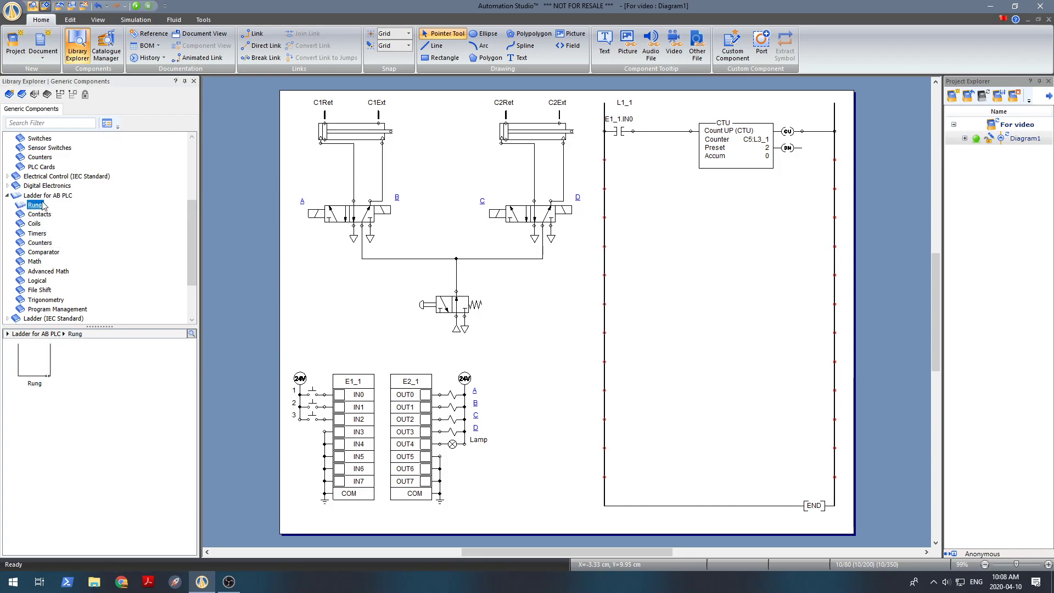
left_click(48, 196)
left_click(36, 421)
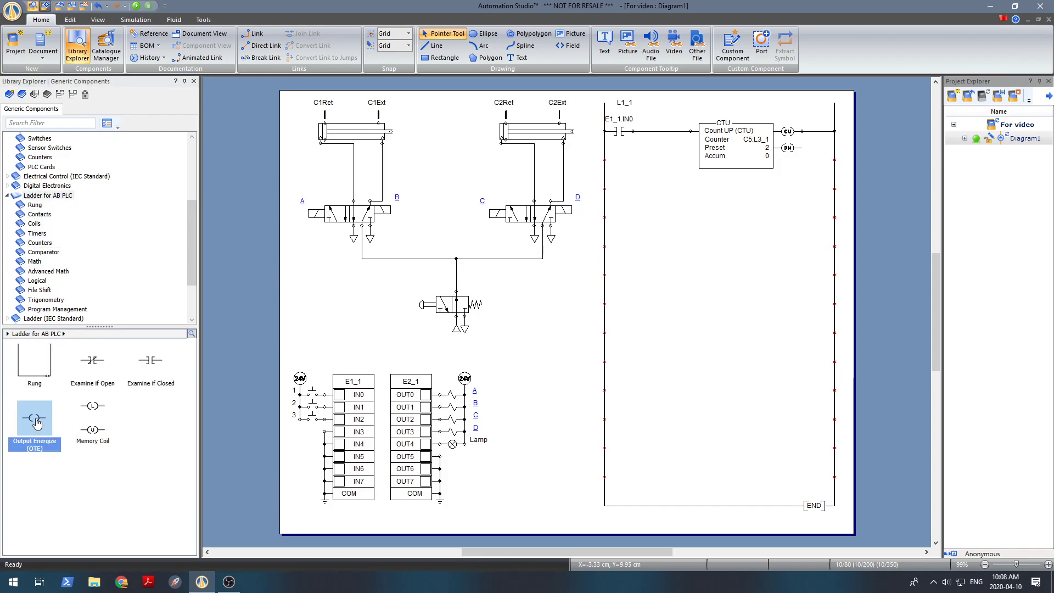
left_click_drag(37, 421, 822, 190)
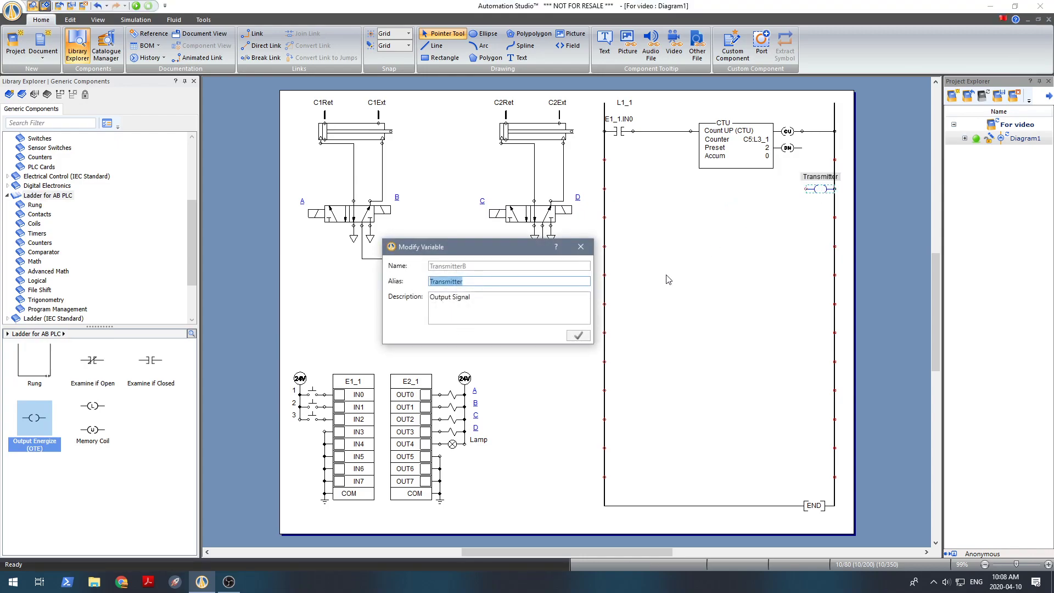
type("123")
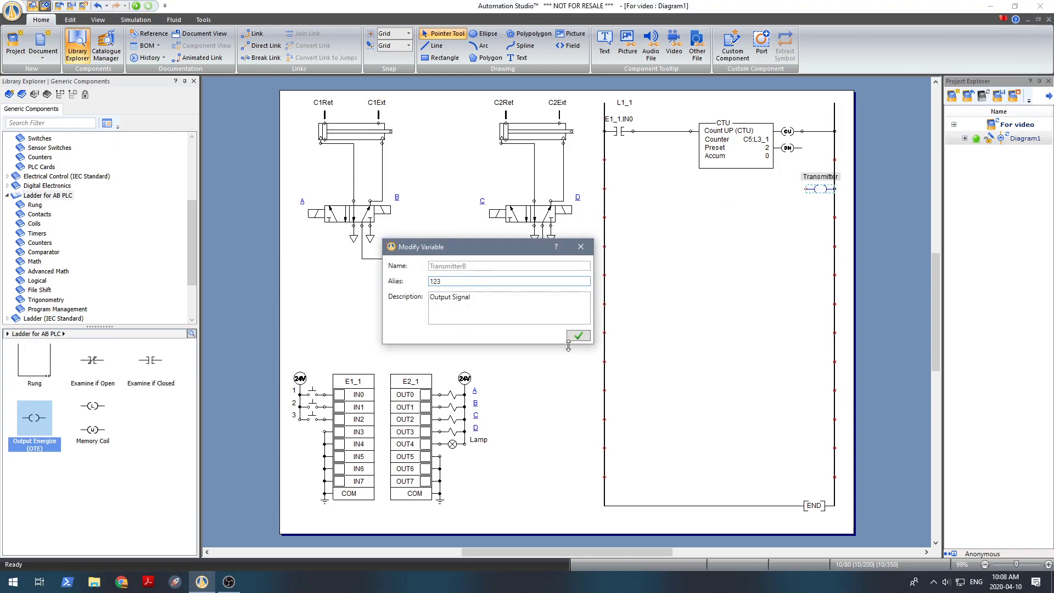
left_click(579, 338)
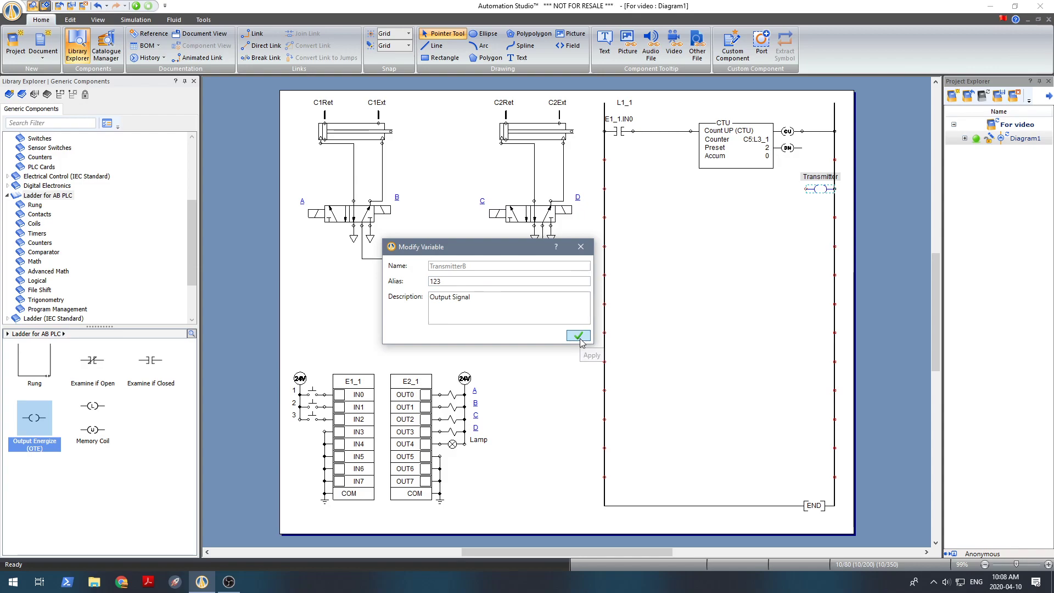
Assign the Output Energize coil to the PLC output variable OUT4
double_click(818, 189)
left_click(569, 206)
type("in")
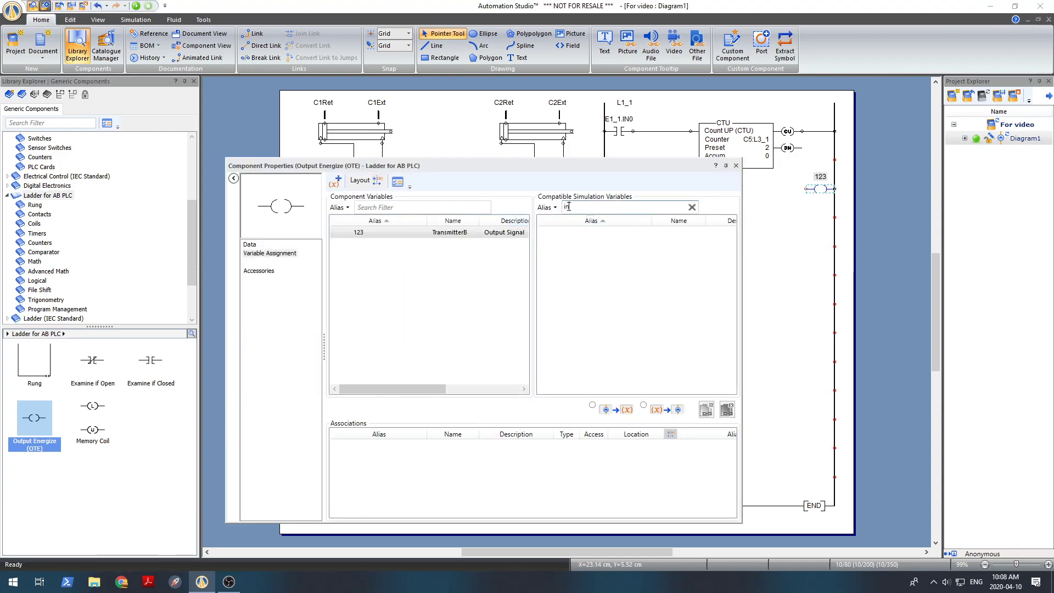
left_click_drag(527, 168, 826, 204)
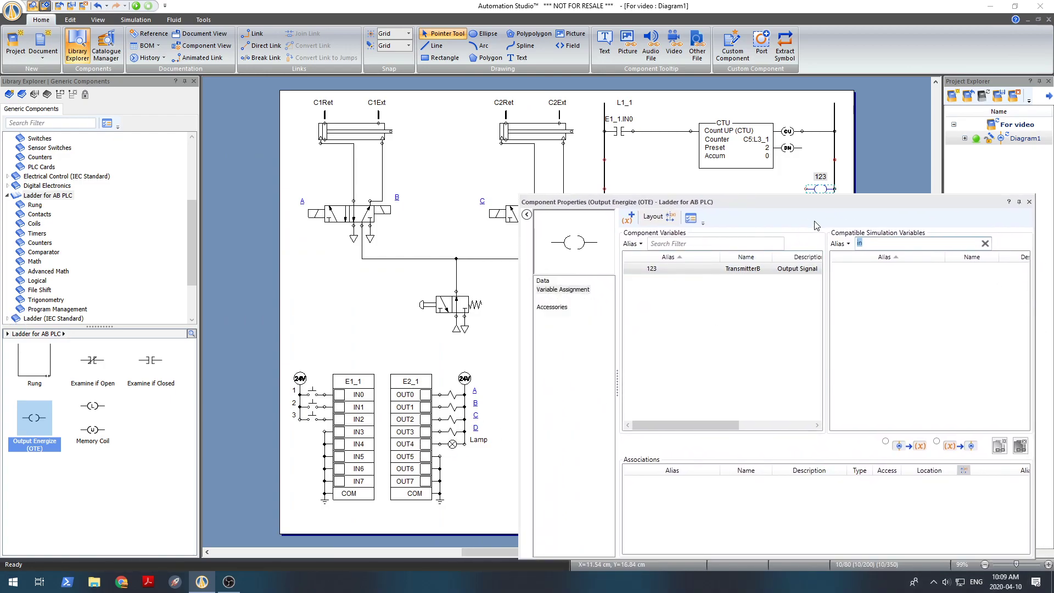
type("out")
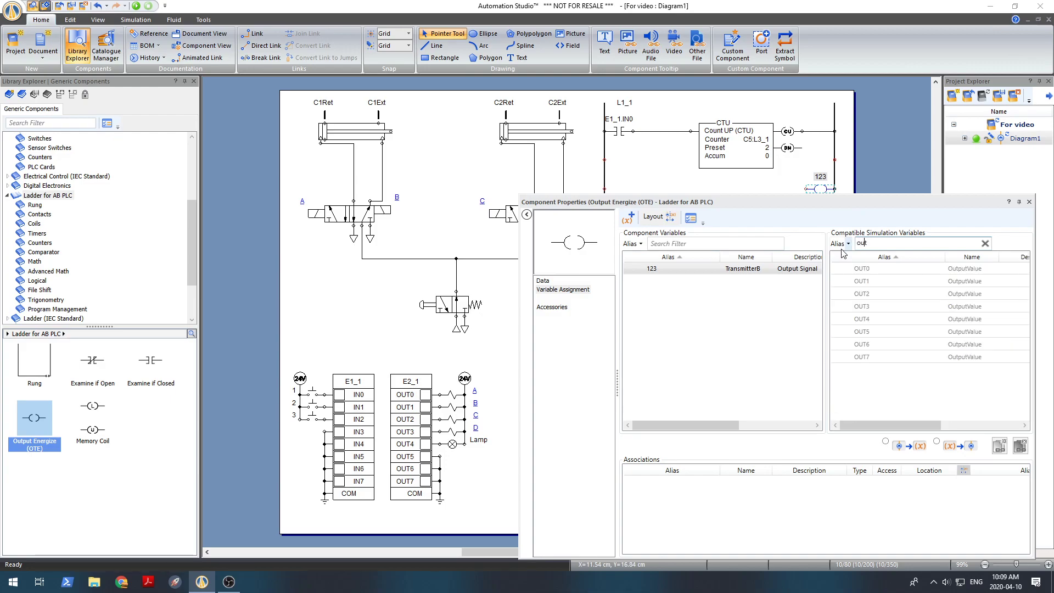
double_click(873, 319)
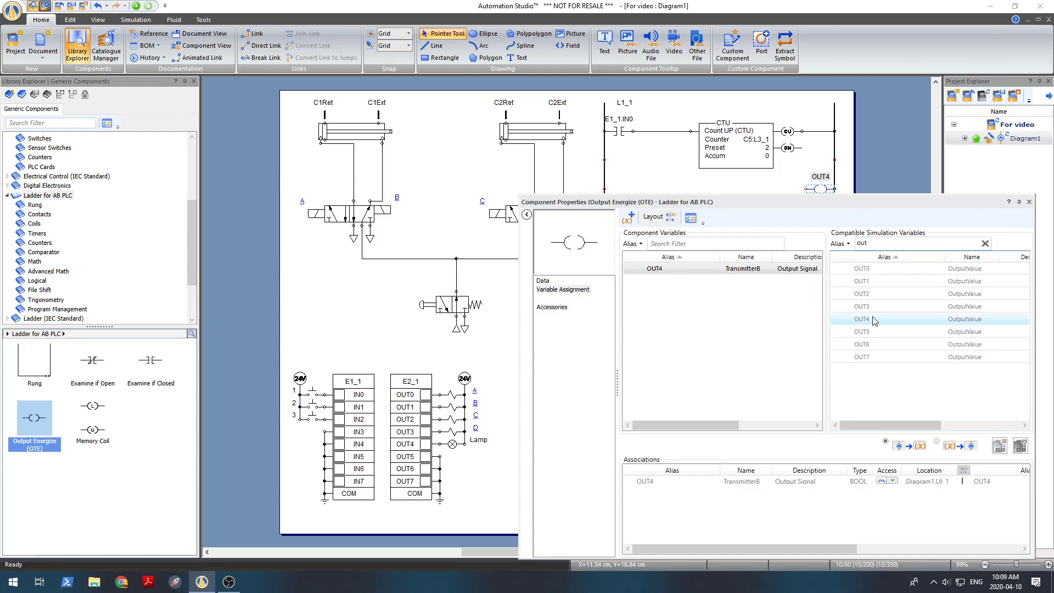
left_click(1029, 204)
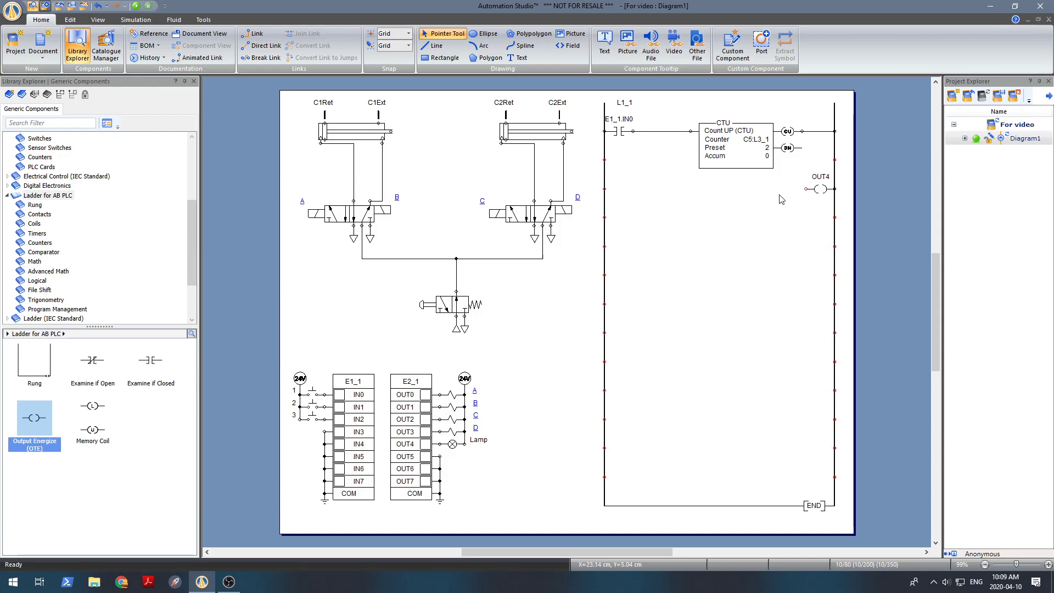
Place an Examine if Closed contact on the left rail level with the OUT4 coil and filter its compatible variables by DN
left_click(150, 369)
left_click_drag(150, 368, 622, 189)
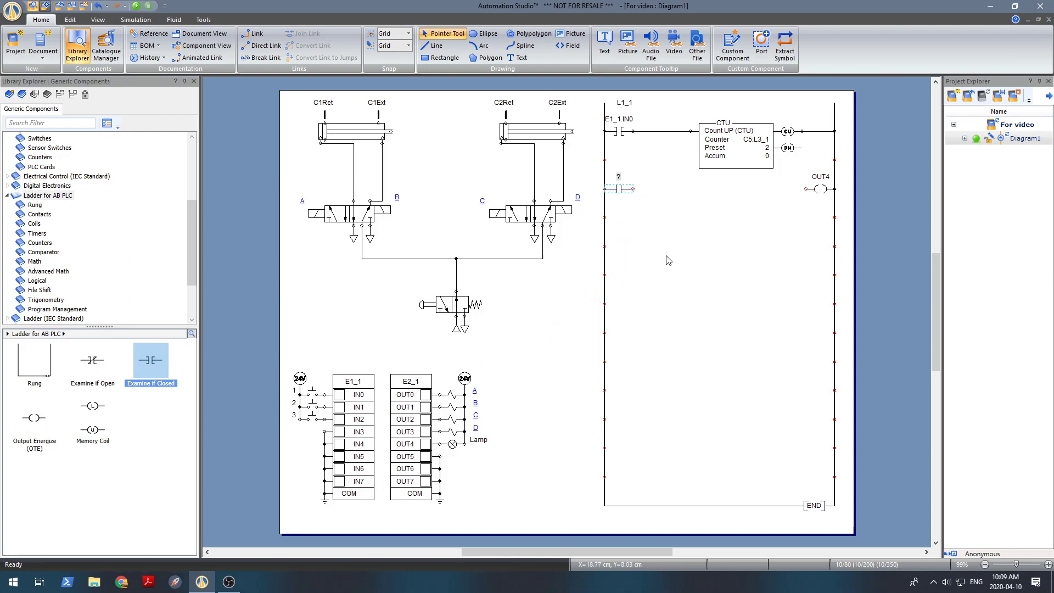
double_click(618, 189)
left_click_drag(663, 208, 540, 220)
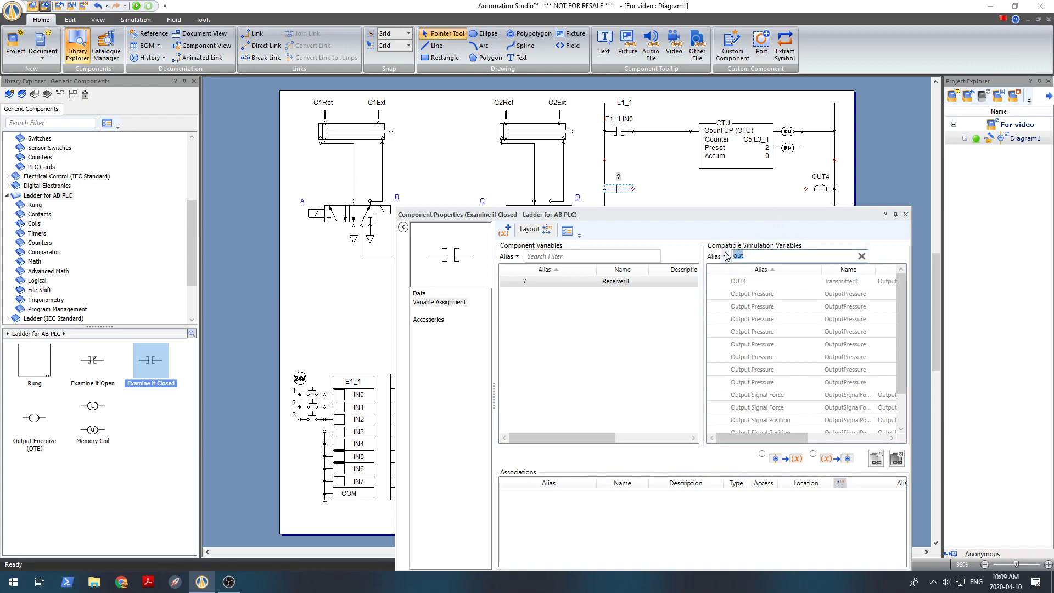
type("DN")
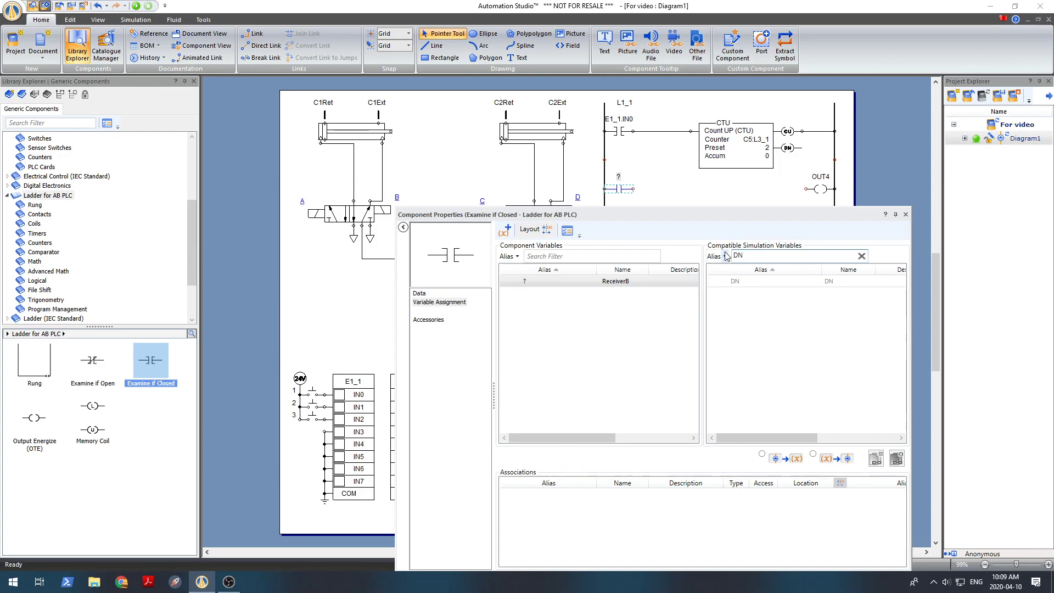
left_click_drag(775, 216, 574, 174)
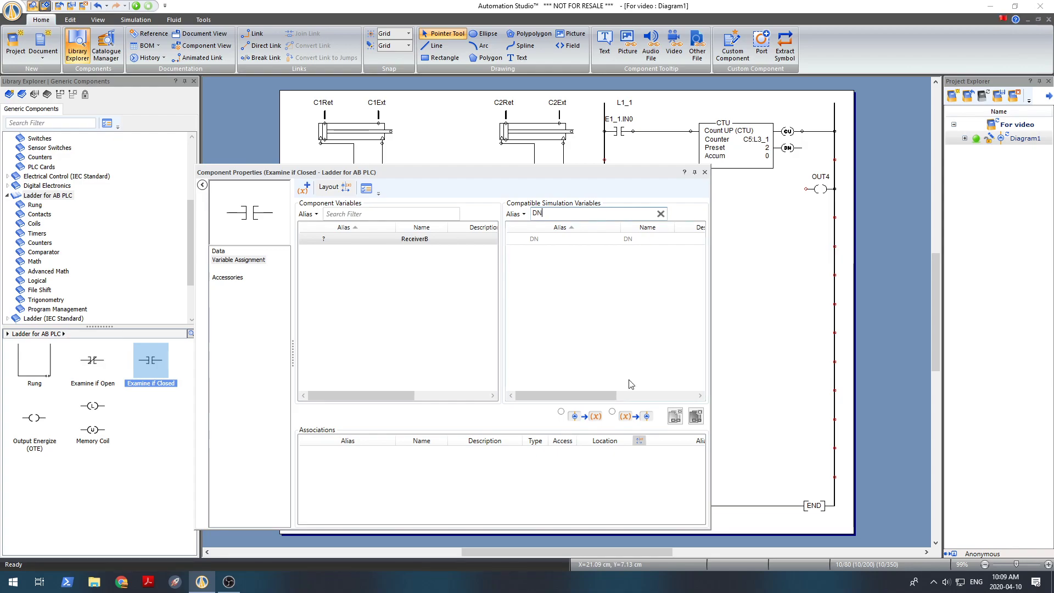
Assign the new contact to the counter's DN variable and wire it to the OUT4 coil
left_click_drag(604, 395, 696, 395)
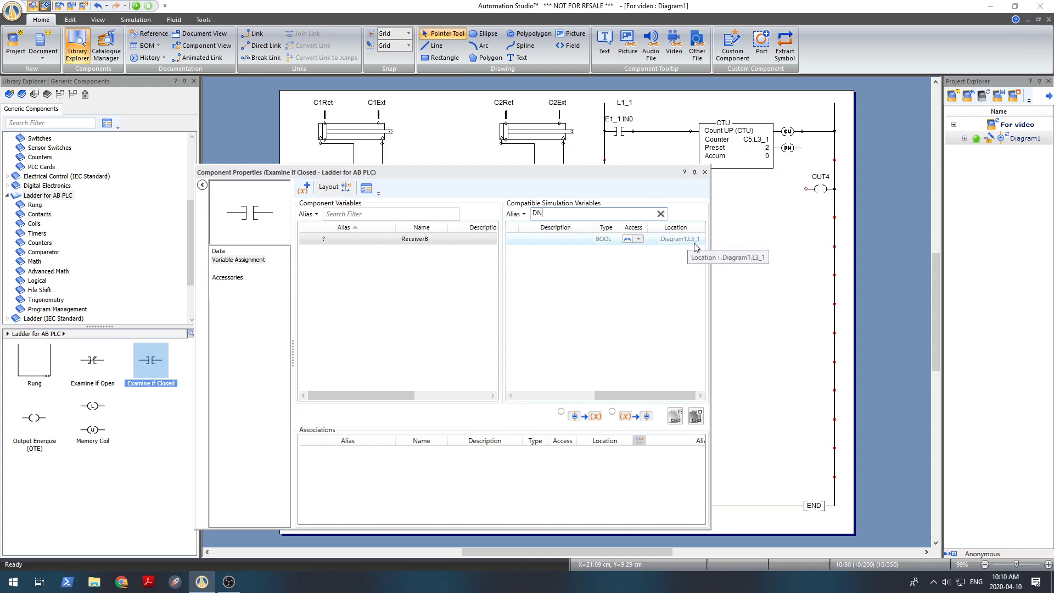
left_click_drag(657, 395, 536, 396)
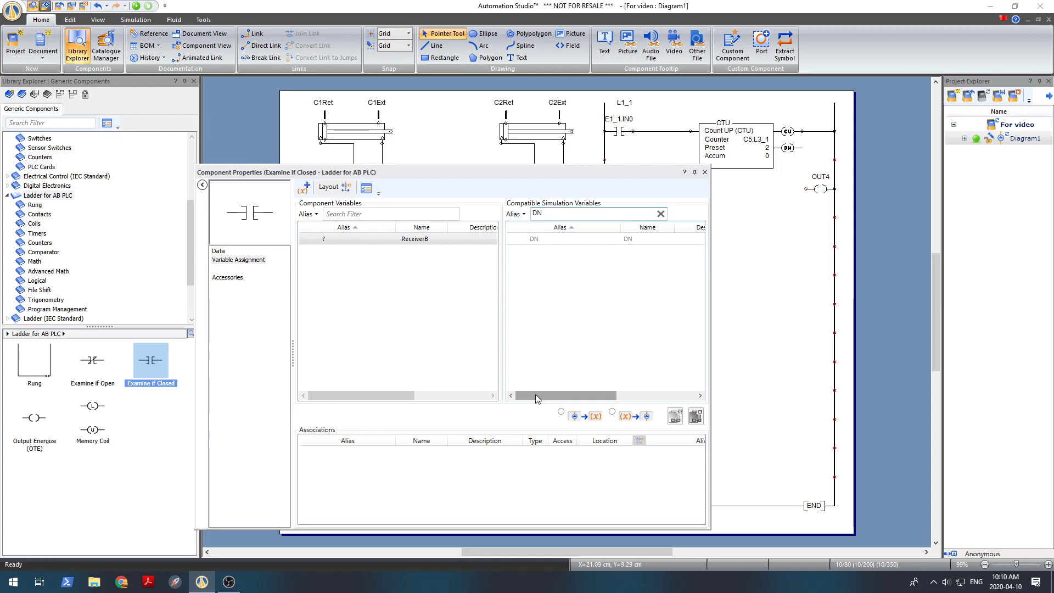
double_click(582, 239)
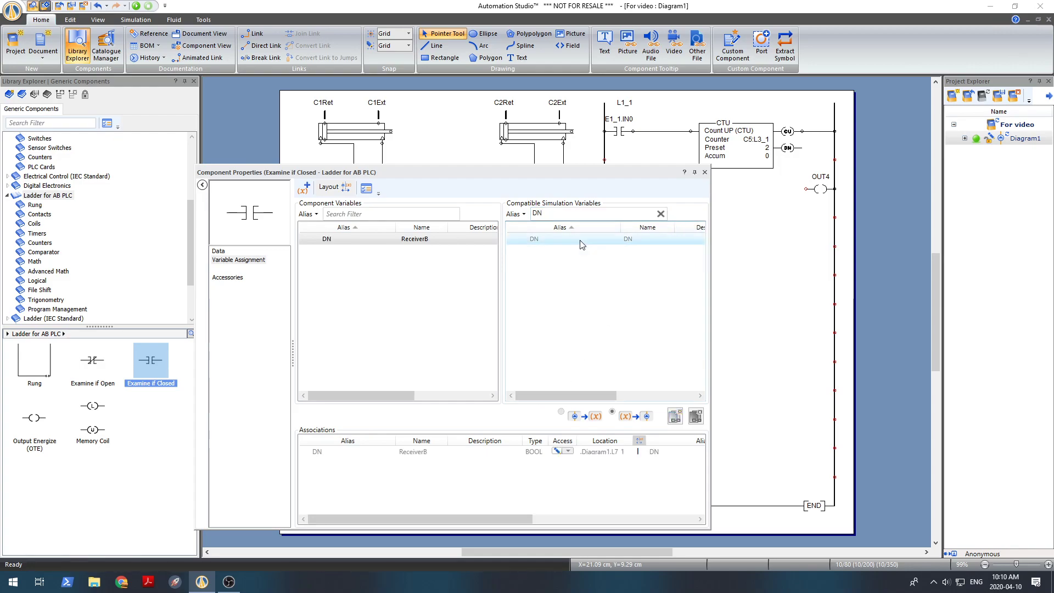
left_click(704, 172)
left_click(656, 210)
left_click_drag(633, 189, 806, 188)
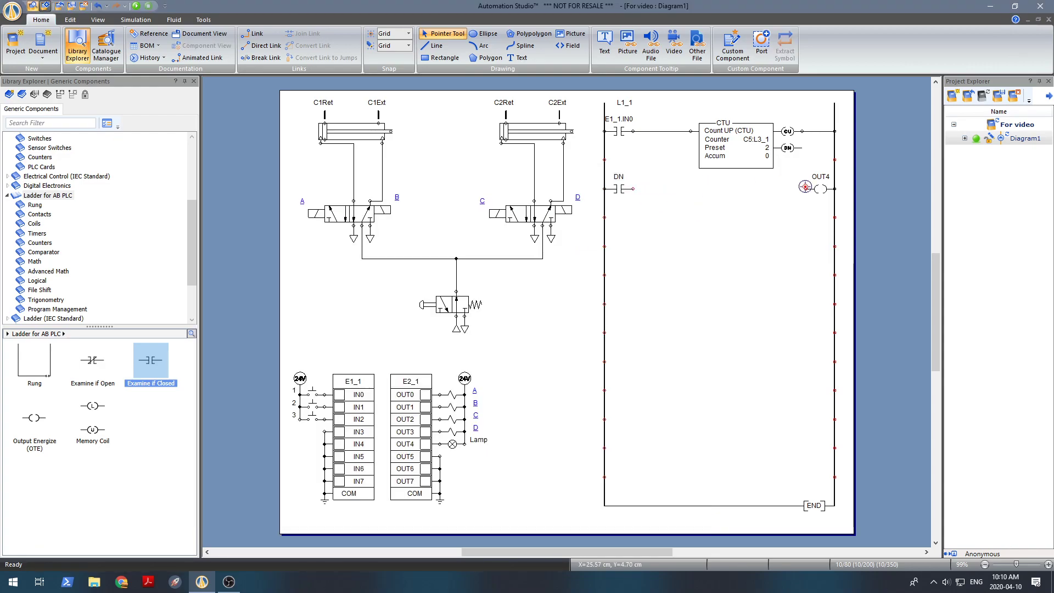
Run the simulation, pulse the IN0 push button 14 times to test the counter and lamp, and stop the simulation
left_click(137, 5)
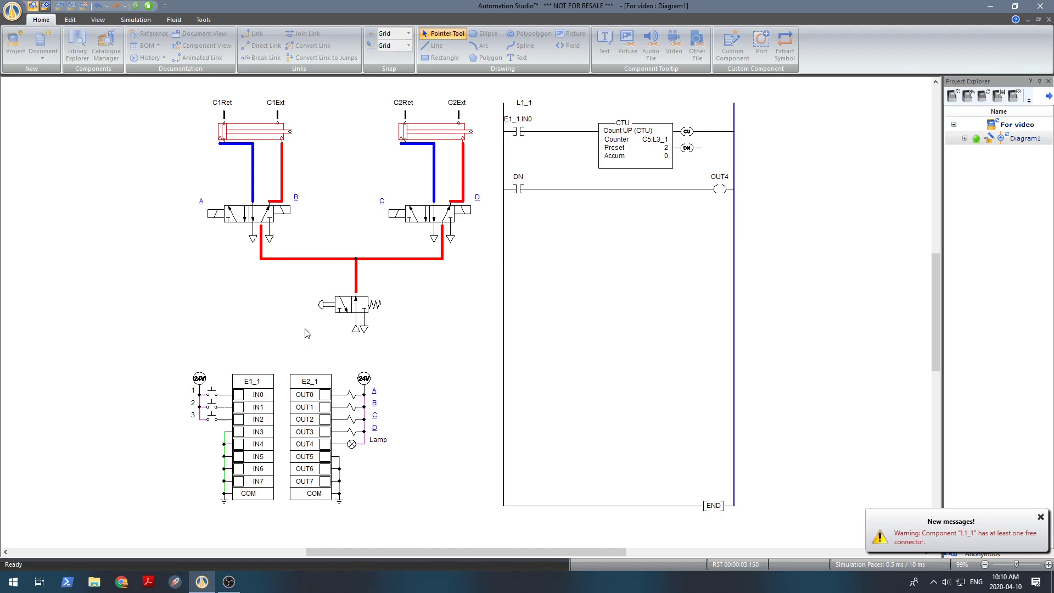
left_click(212, 394)
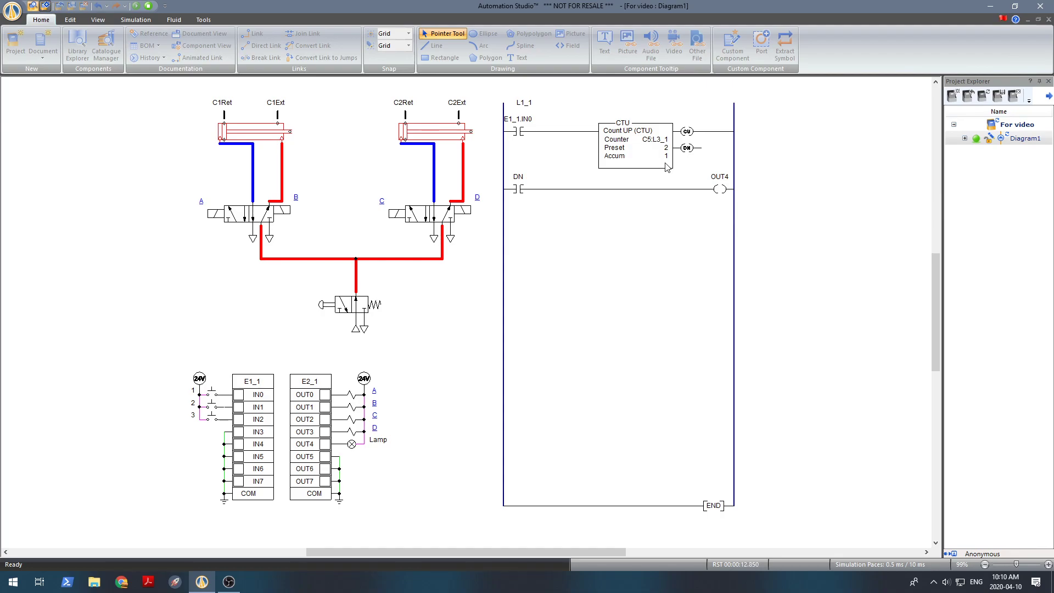
left_click(212, 394)
left_click(213, 394)
left_click(213, 395)
left_click(213, 395)
left_click(213, 395)
left_click(213, 395)
left_click(213, 394)
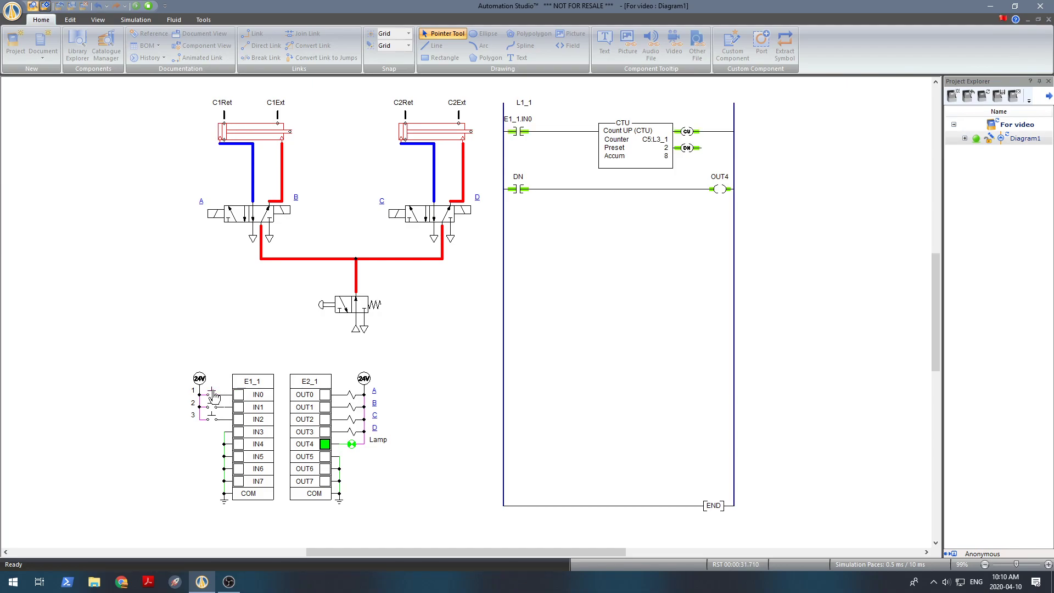
left_click(213, 394)
left_click(213, 395)
left_click(213, 395)
left_click(213, 394)
left_click(213, 394)
left_click(213, 394)
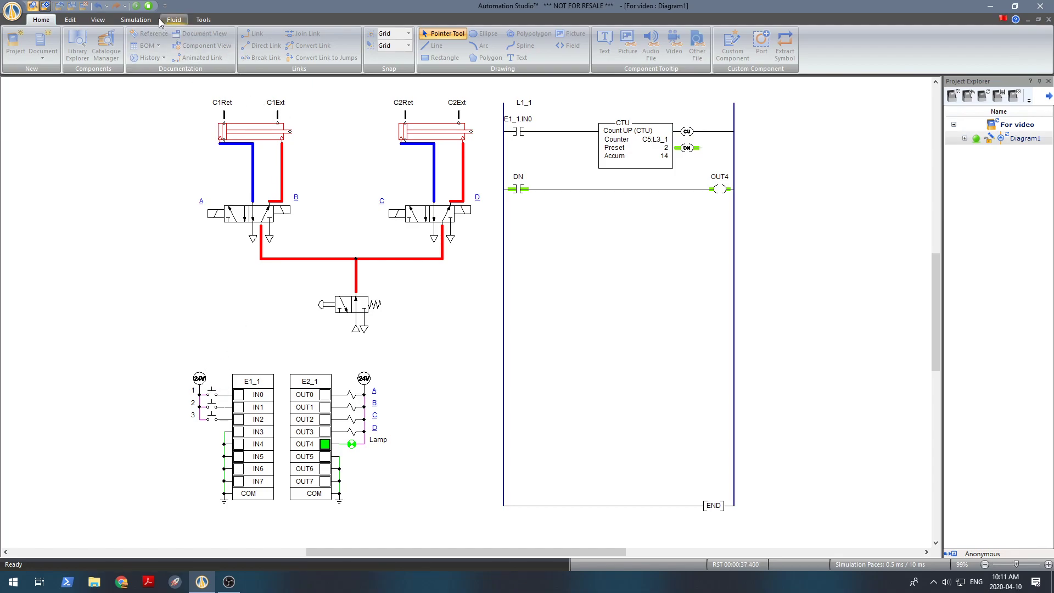
left_click(149, 6)
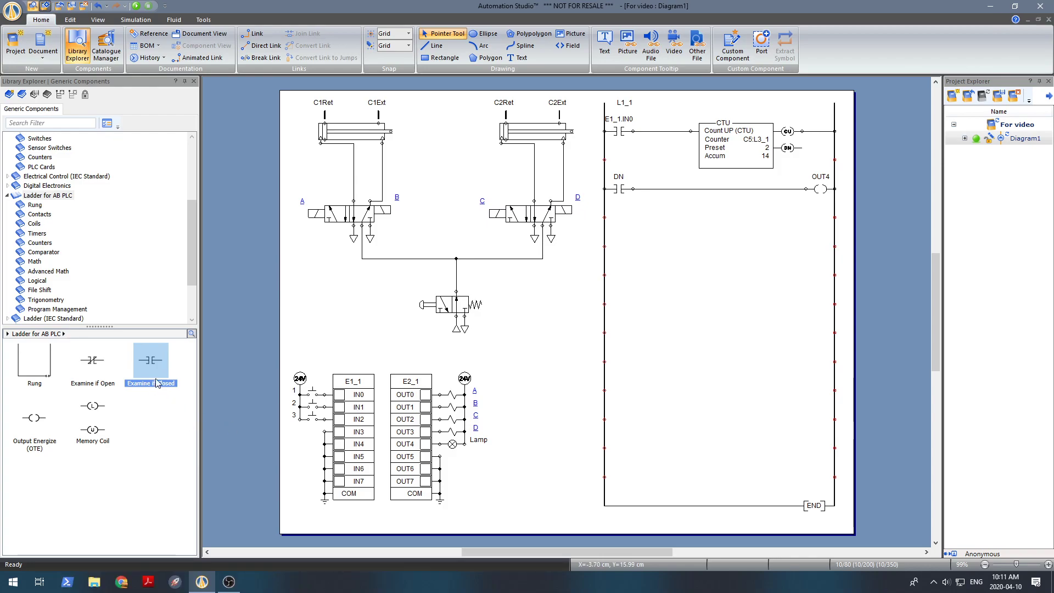
Place an Examine if Closed contact on the left rail below the DN contact and assign it to the PLC input IN2
left_click_drag(153, 366, 521, 217)
double_click(620, 220)
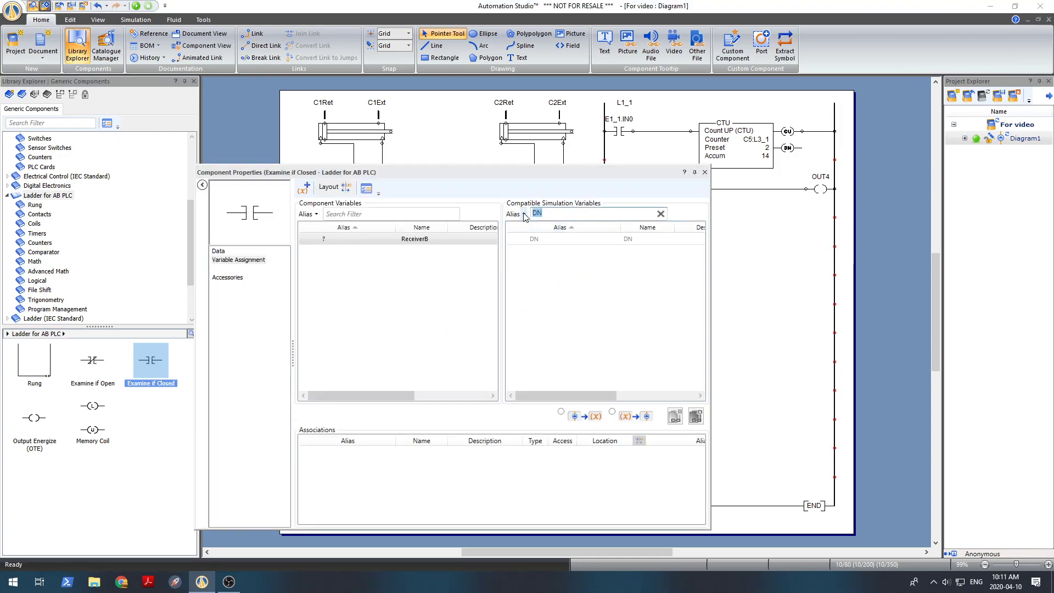
type("in")
left_click_drag(483, 173, 691, 144)
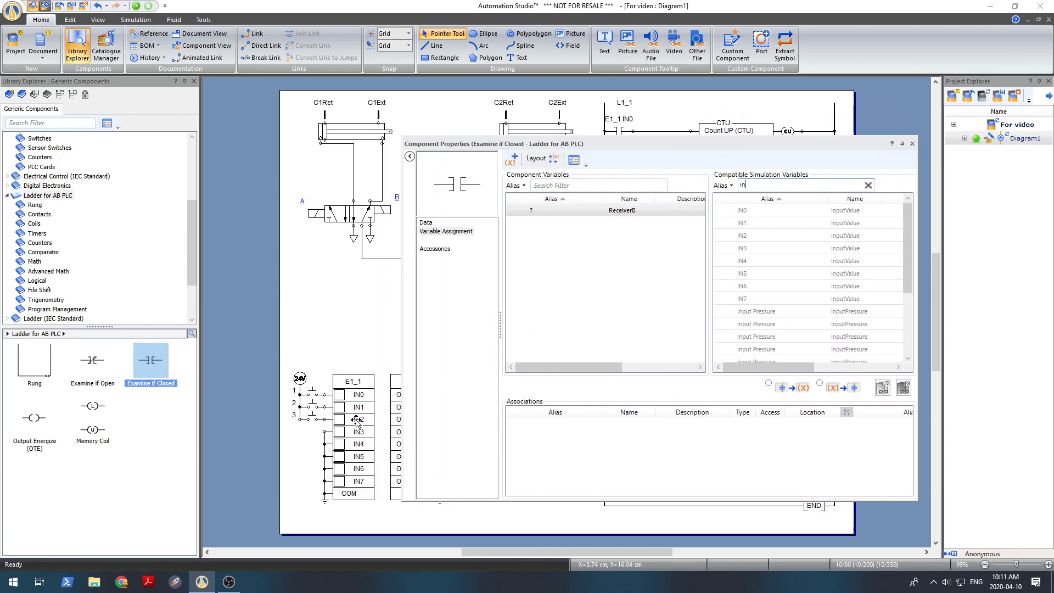
double_click(767, 237)
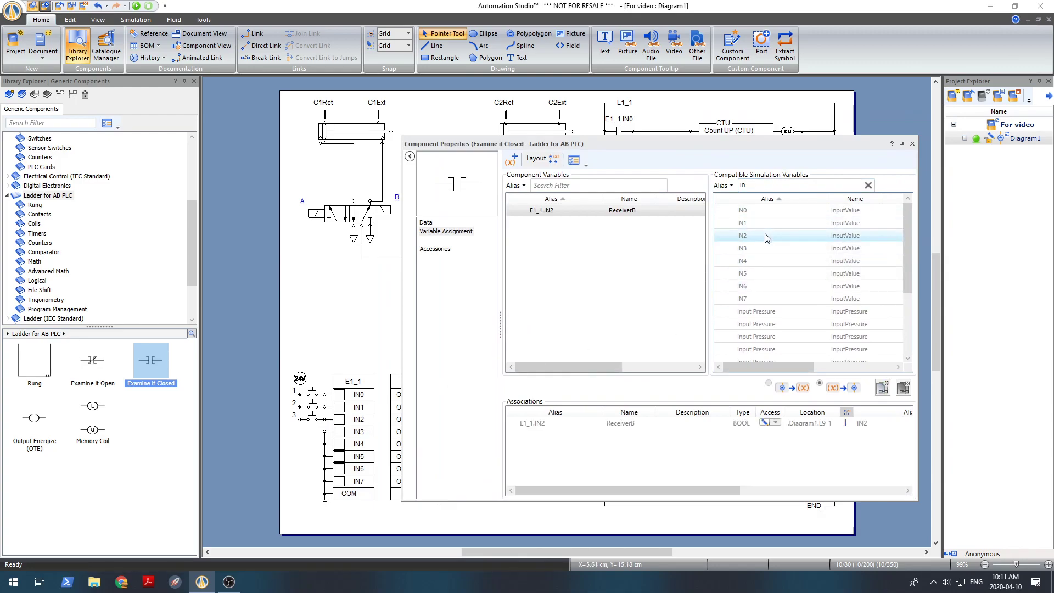
left_click(912, 143)
left_click(686, 232)
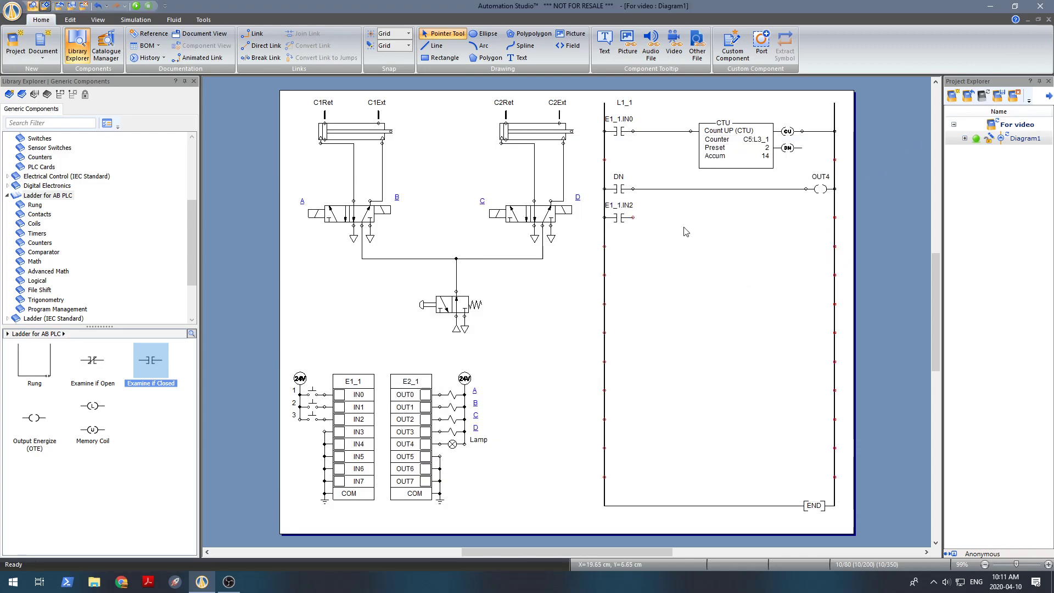
Place an Output Energize (OTE) coil on the right rail level with the IN2 contact, with the alias 123
left_click_drag(34, 429, 819, 217)
type("123")
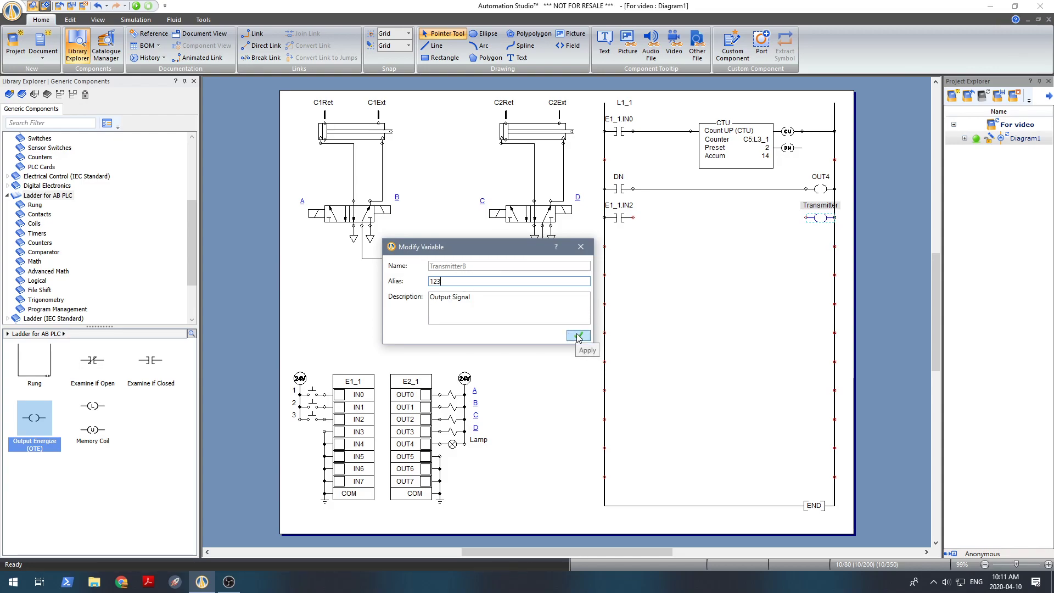
left_click(578, 336)
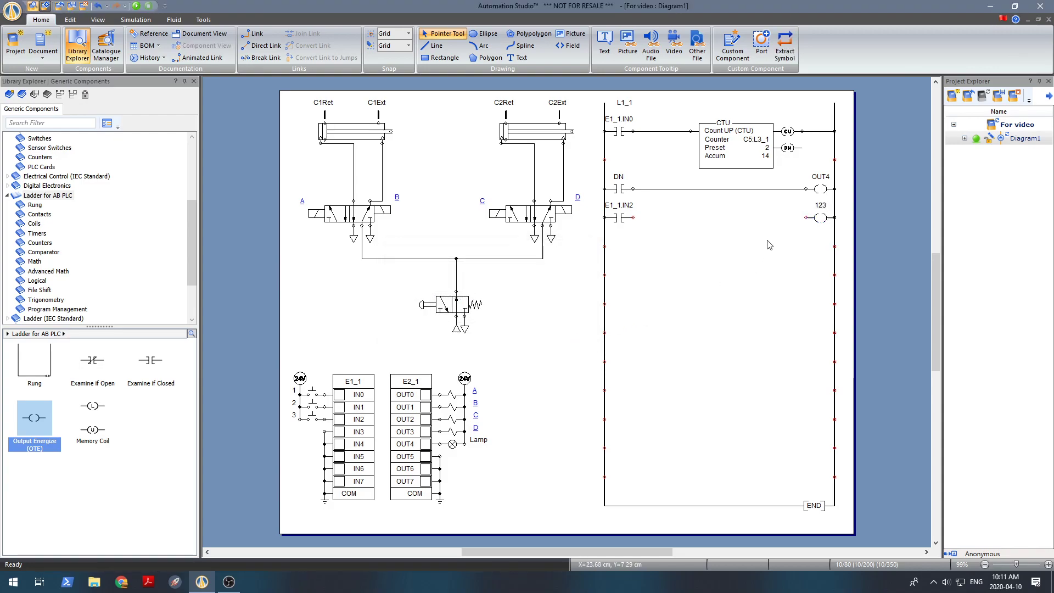
Assign the 123 coil to the counter's RES variable and wire it to the IN2 contact
double_click(821, 218)
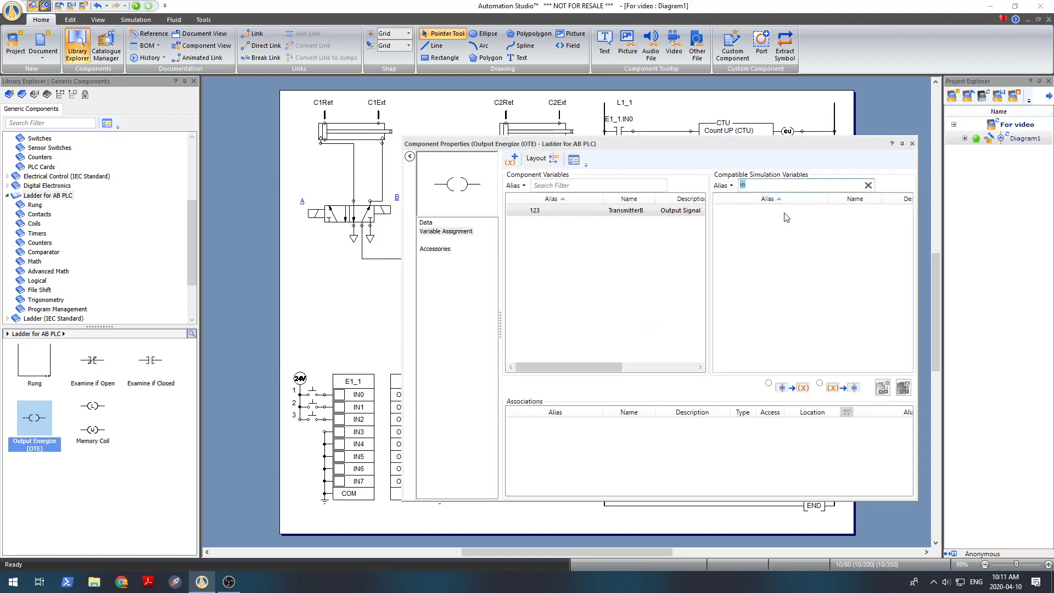
type("res")
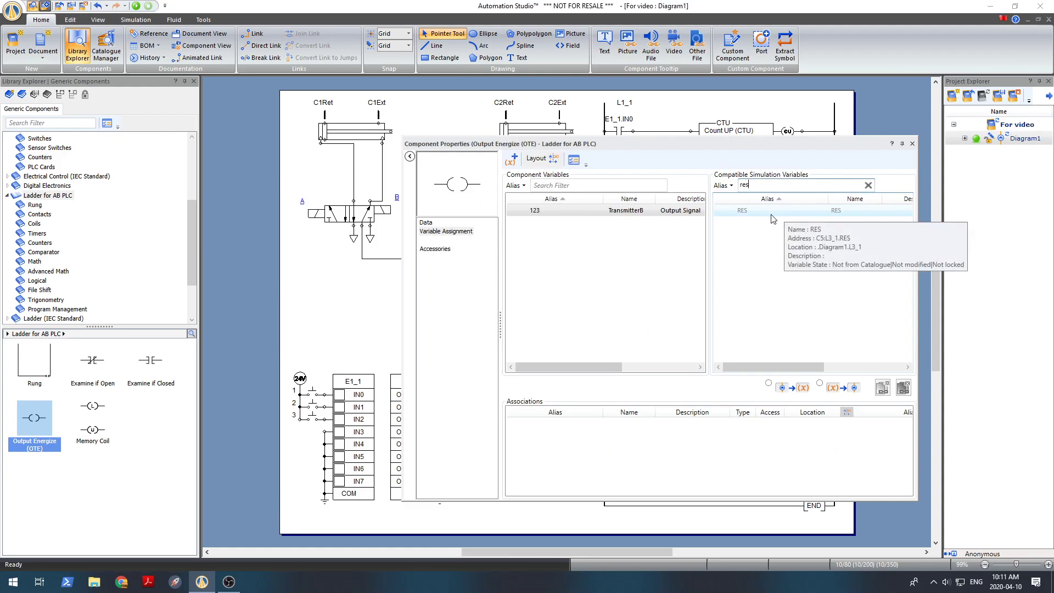
left_click_drag(746, 143, 458, 142)
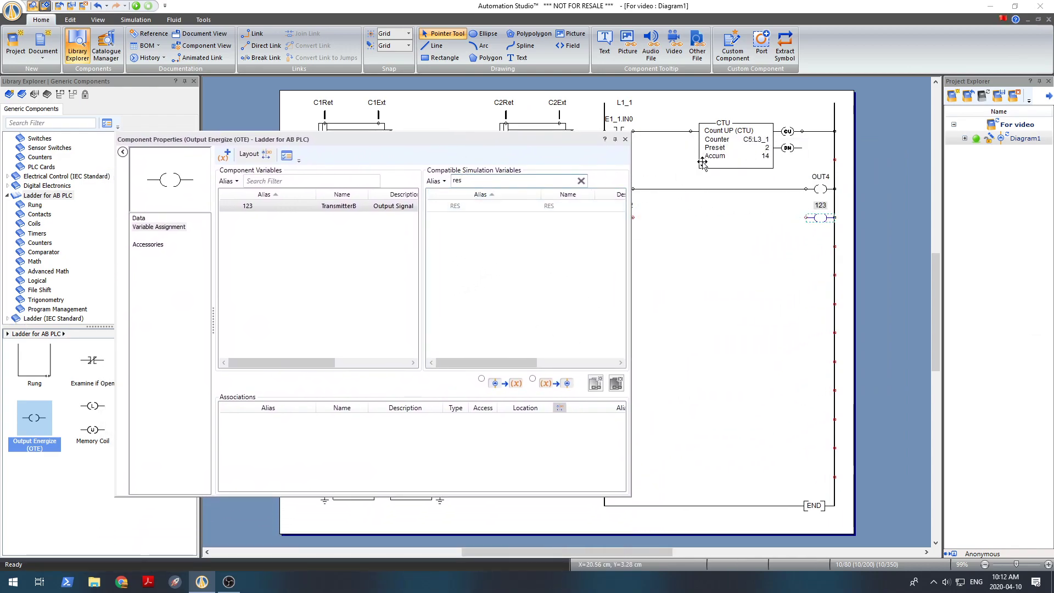
left_click_drag(510, 362, 588, 366)
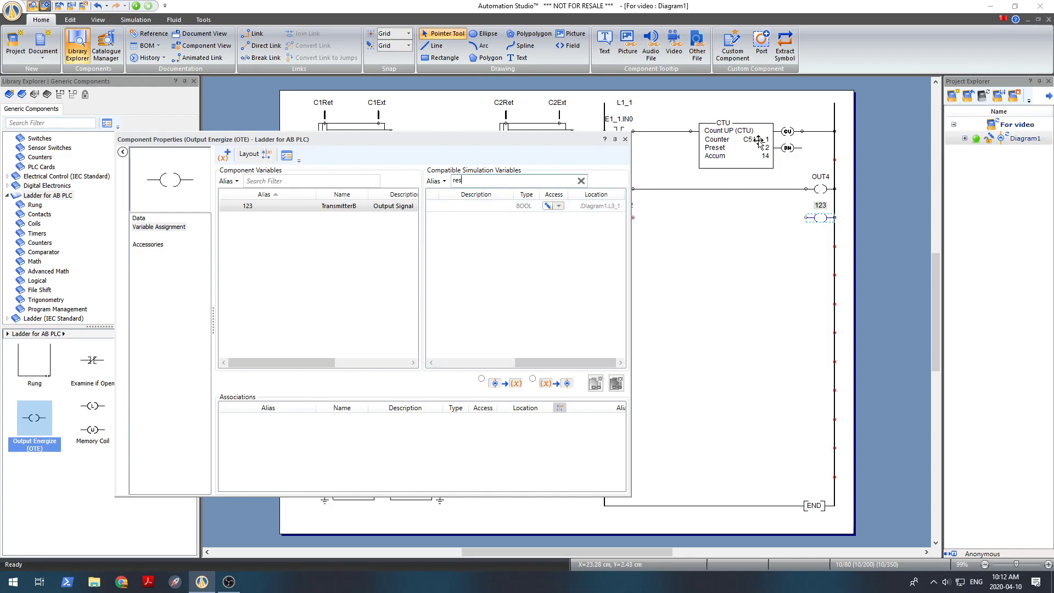
left_click_drag(541, 363, 463, 365)
double_click(499, 207)
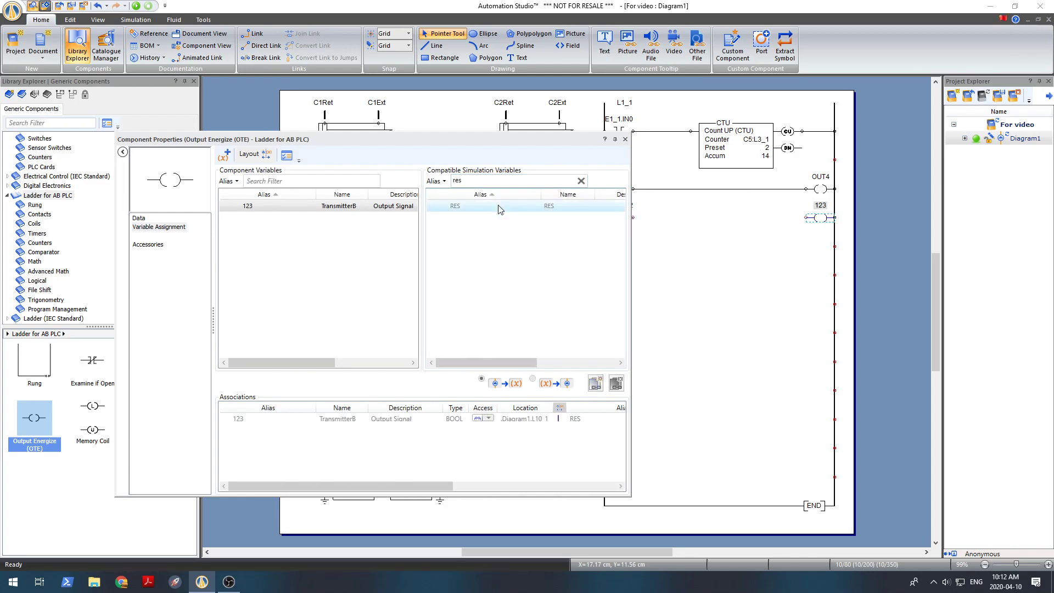
left_click(624, 139)
left_click_drag(633, 217, 806, 217)
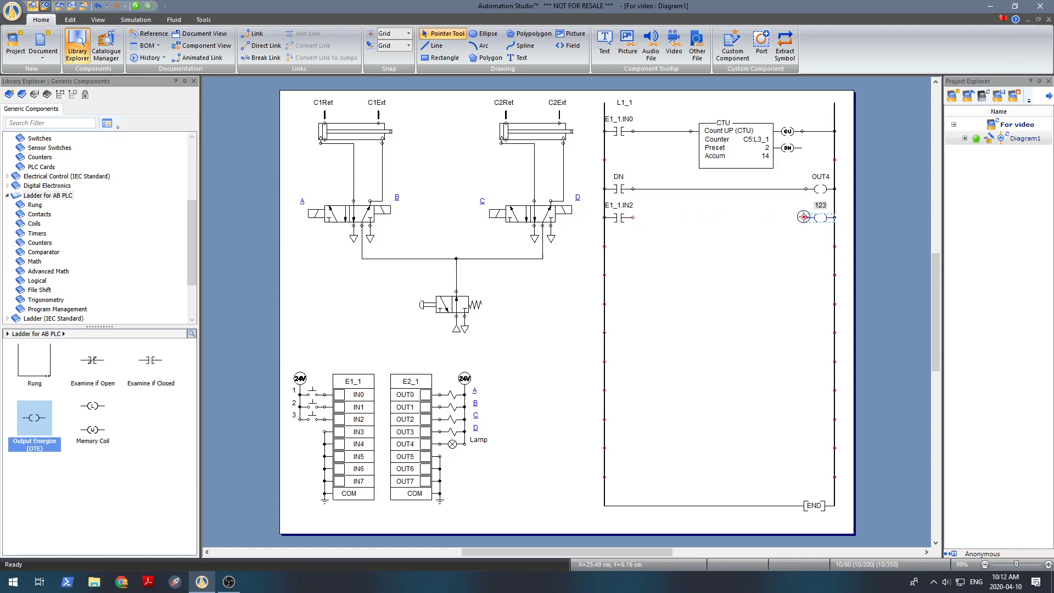
Run the simulation and test the counter reset by activating IN2, pulsing IN0 twice, and activating IN2 again
left_click(141, 6)
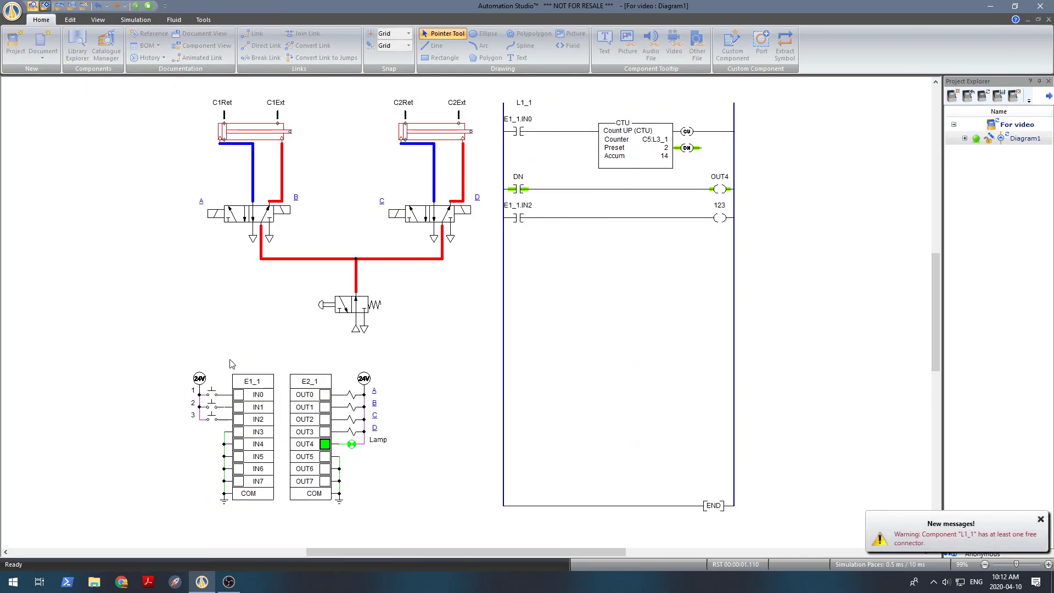
left_click(213, 422)
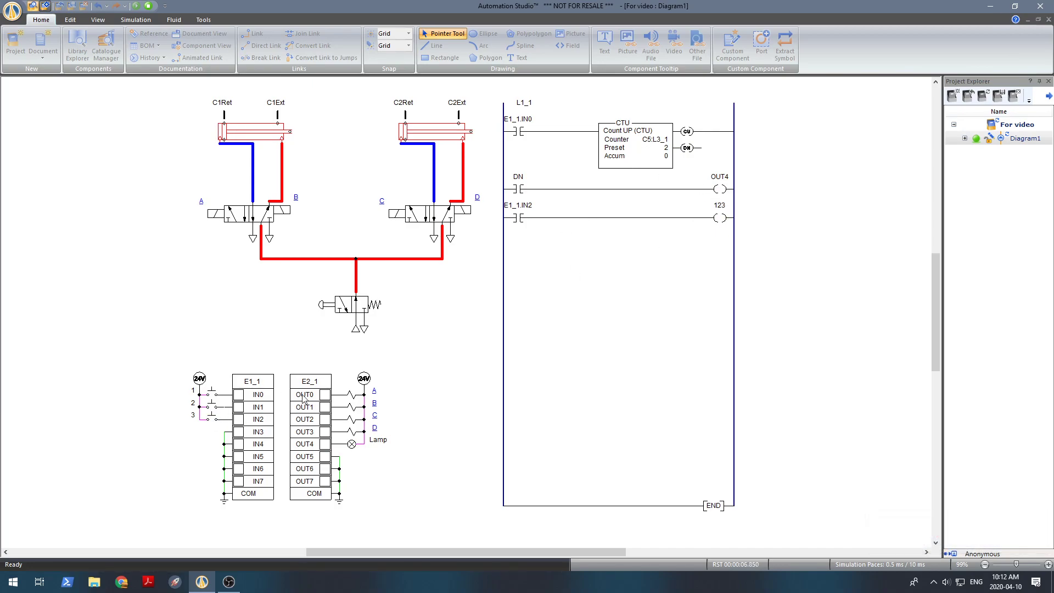
left_click(212, 395)
left_click(212, 395)
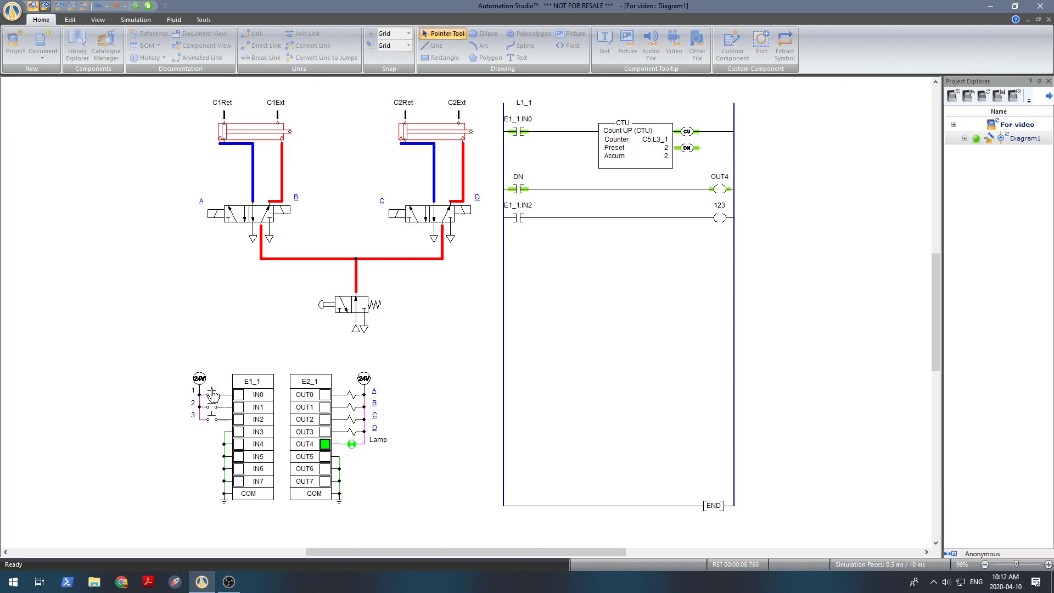
left_click(213, 422)
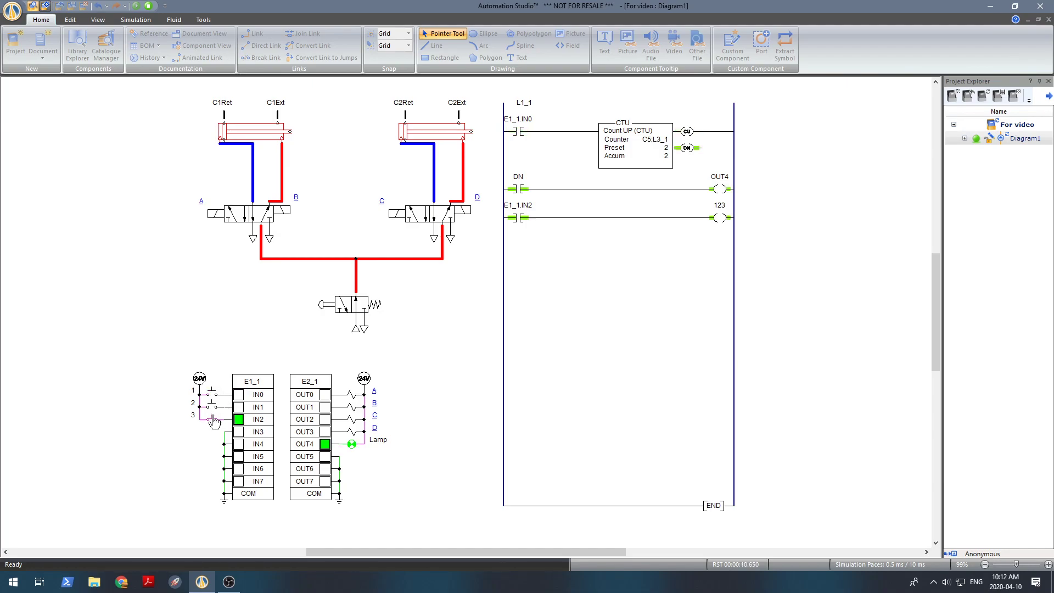